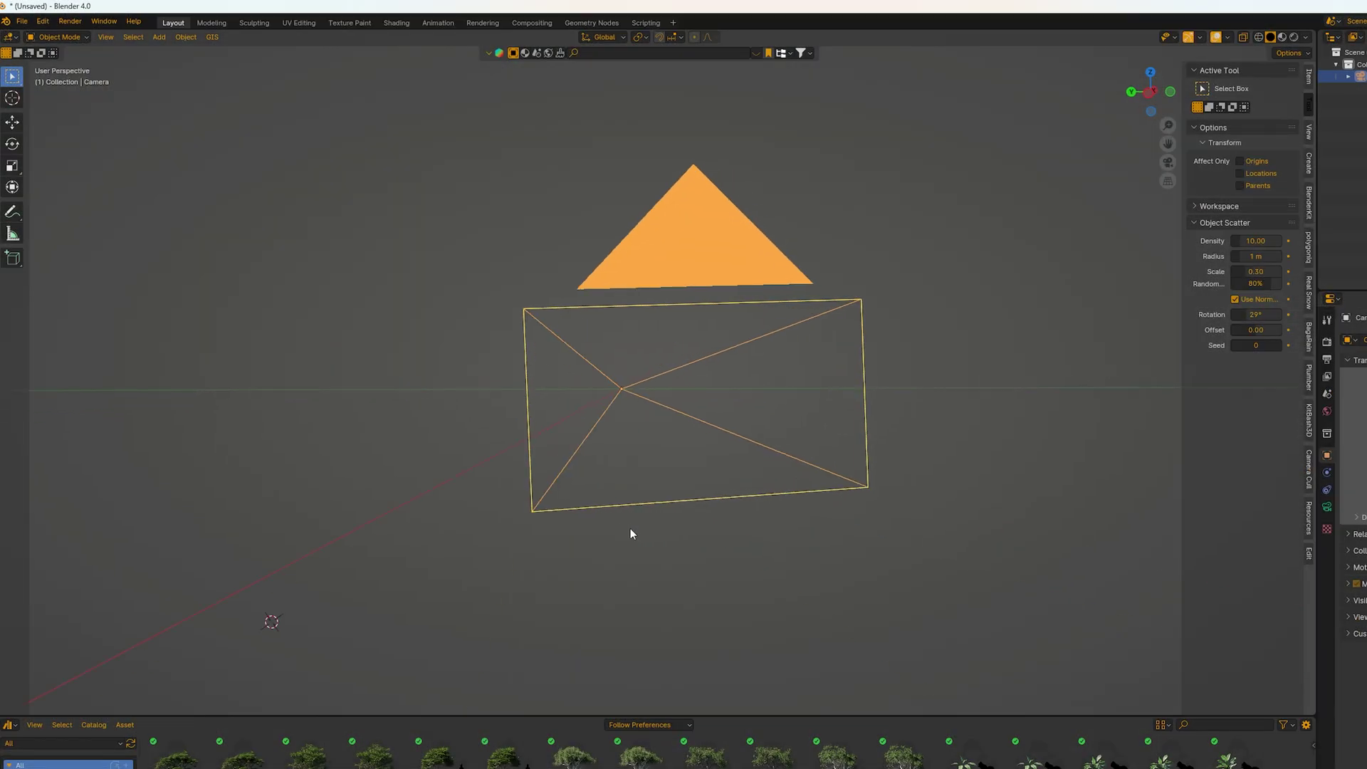
# Orbit the viewport around the animated Kusches WR camera in the imported snowy surf map.
pyautogui.moveTo(630, 533); pyautogui.dragTo(447, 537, button='middle')
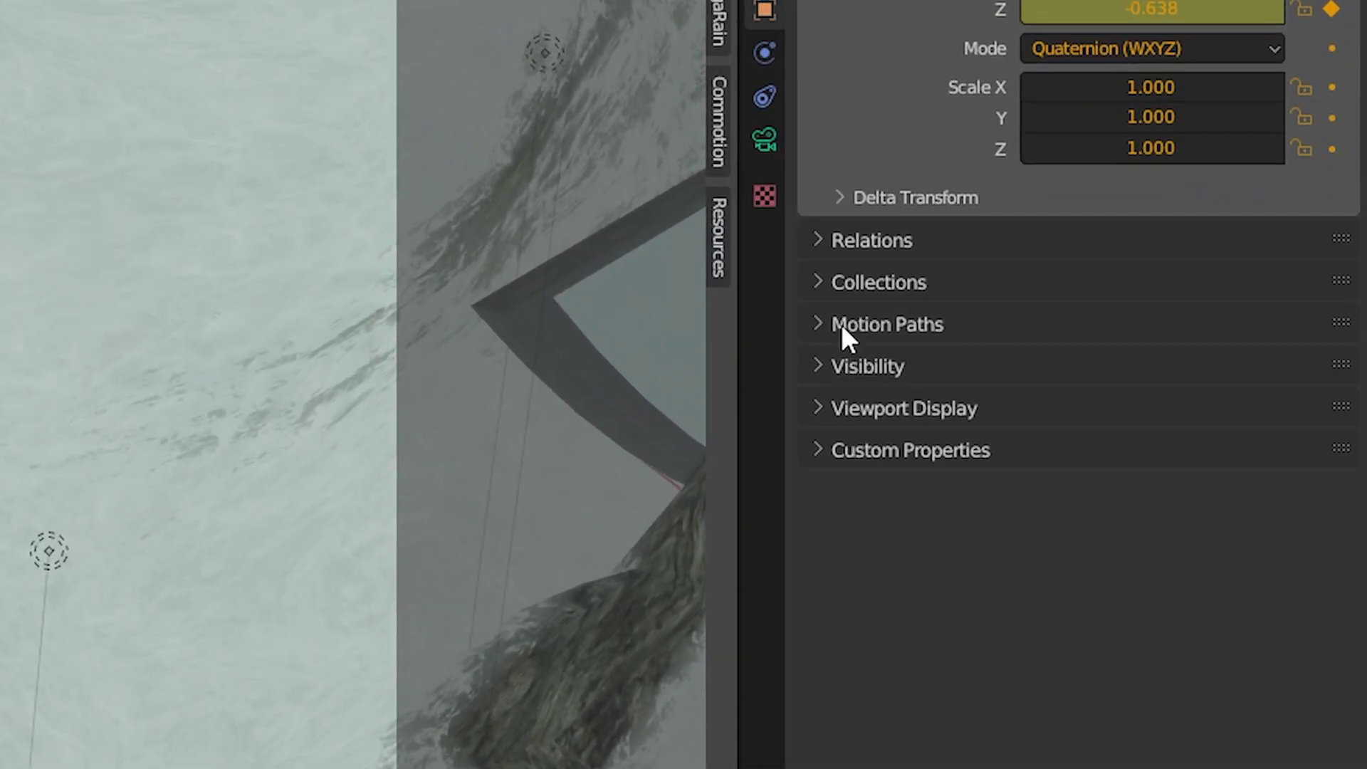
# Calculate the Kusches WR camera's motion path and orbit to inspect its trail across the map.
pyautogui.click(1175, 523)
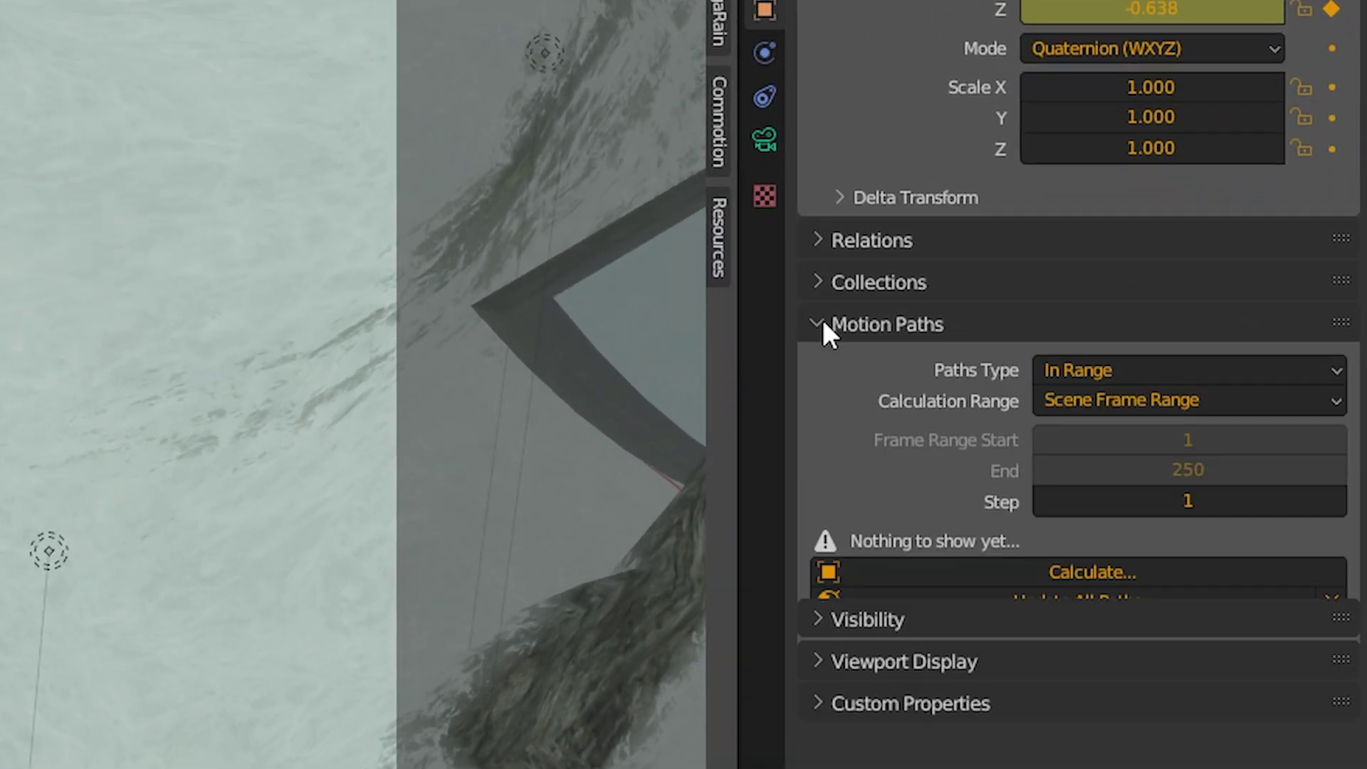
pyautogui.click(1075, 569)
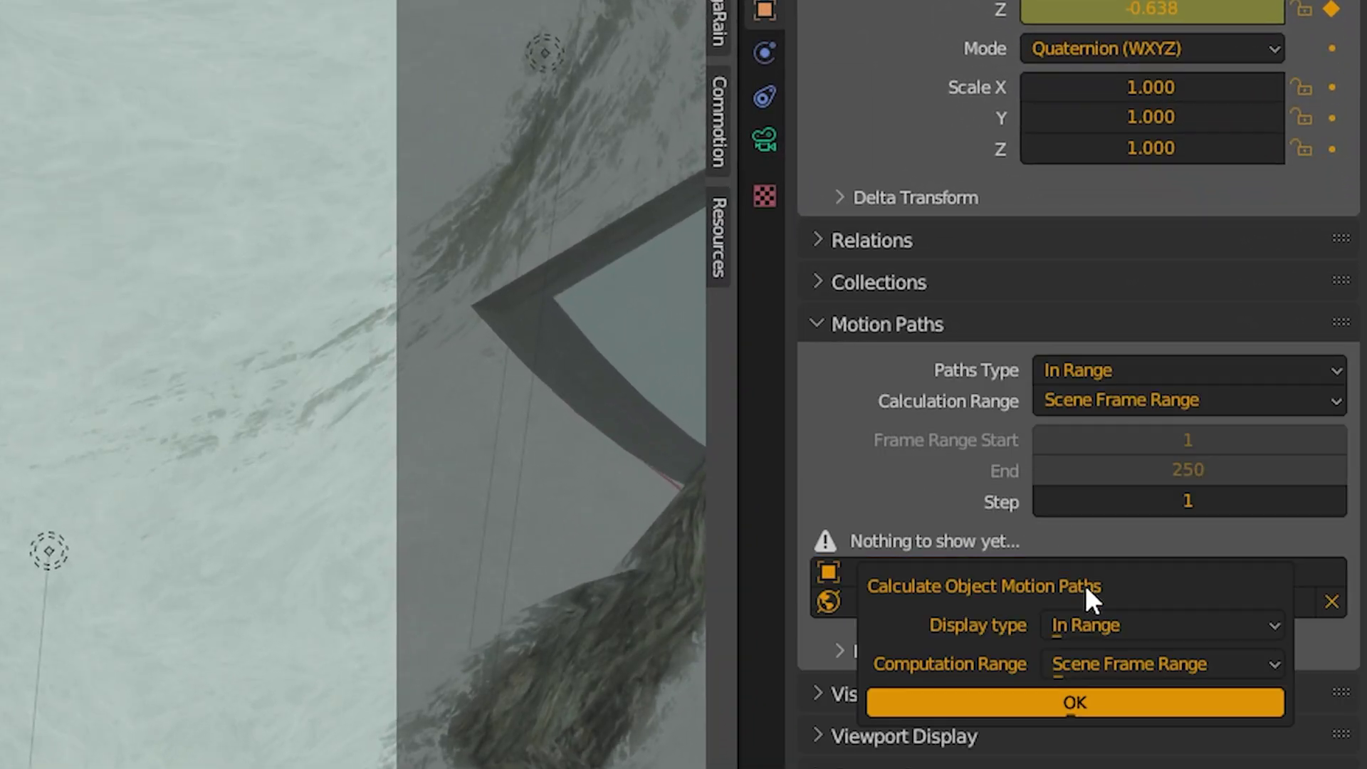
pyautogui.click(1096, 702)
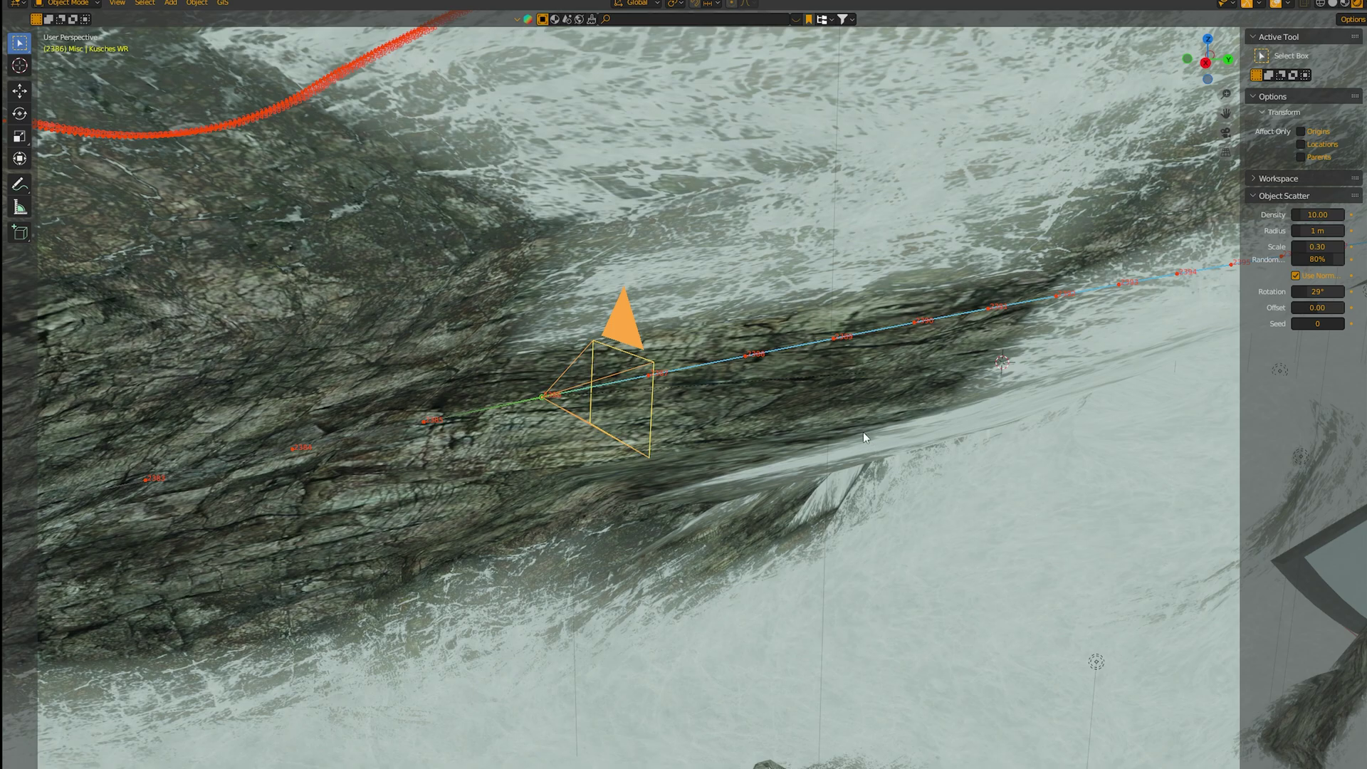
pyautogui.moveTo(863, 432); pyautogui.dragTo(1269, 440, button='middle')
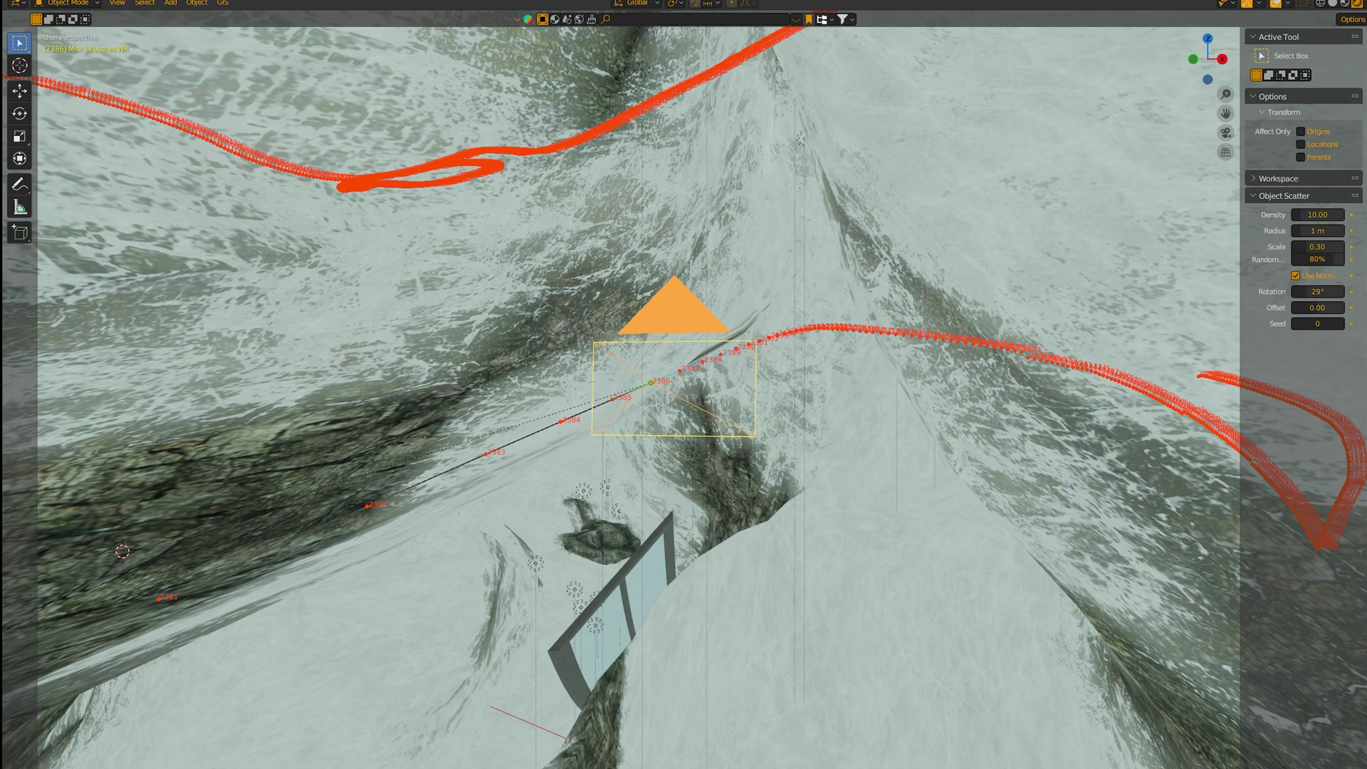
pyautogui.moveTo(880, 485); pyautogui.dragTo(904, 418, button='middle')
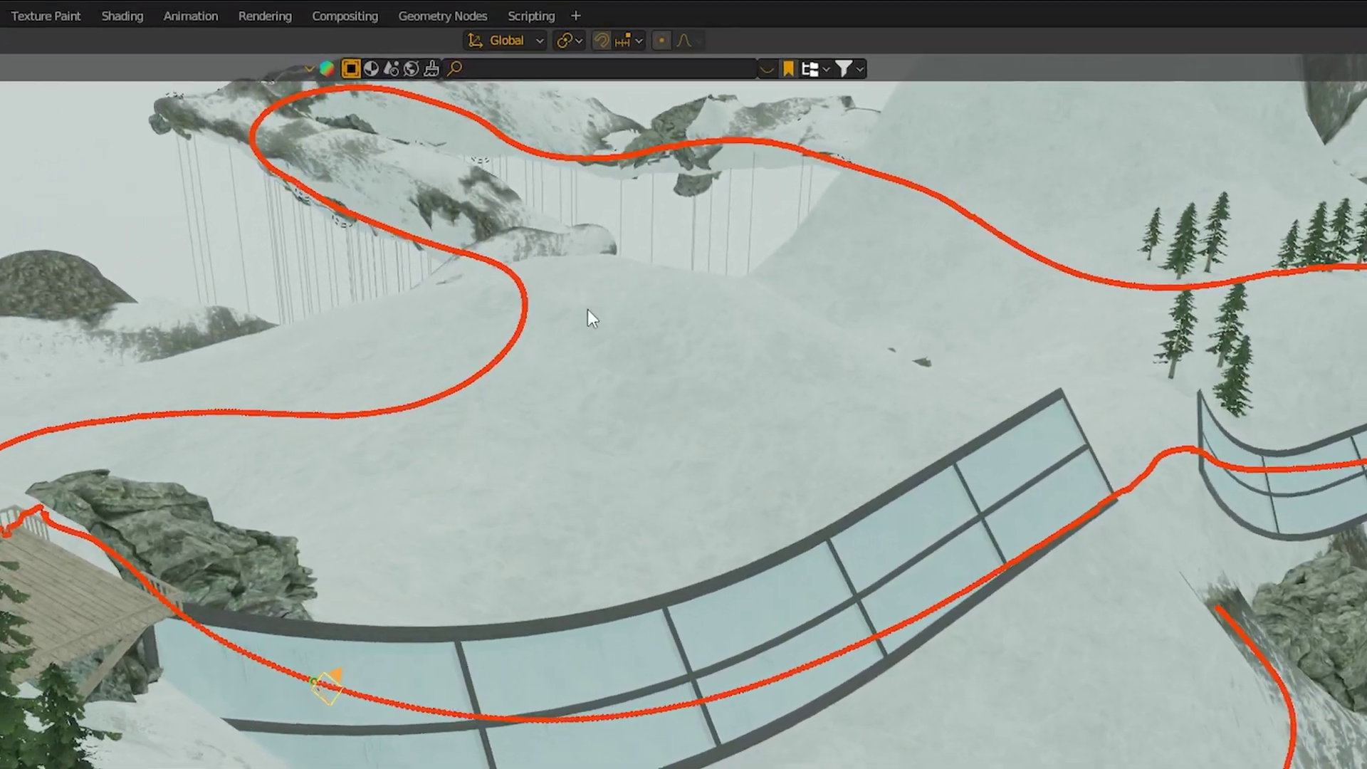
# Run a pasted motion-path-to-Bezier script in a new text block to create the Curve object.
pyautogui.click(531, 13)
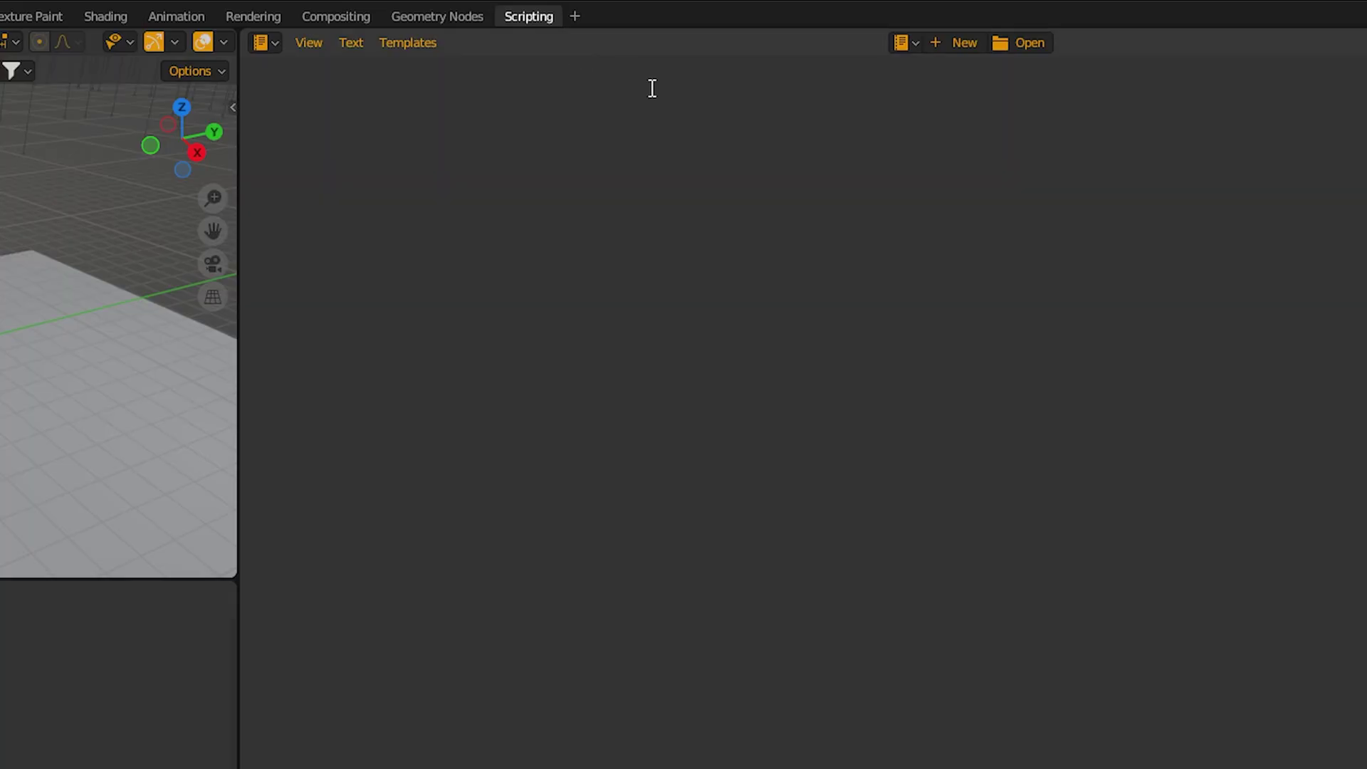
pyautogui.click(947, 44)
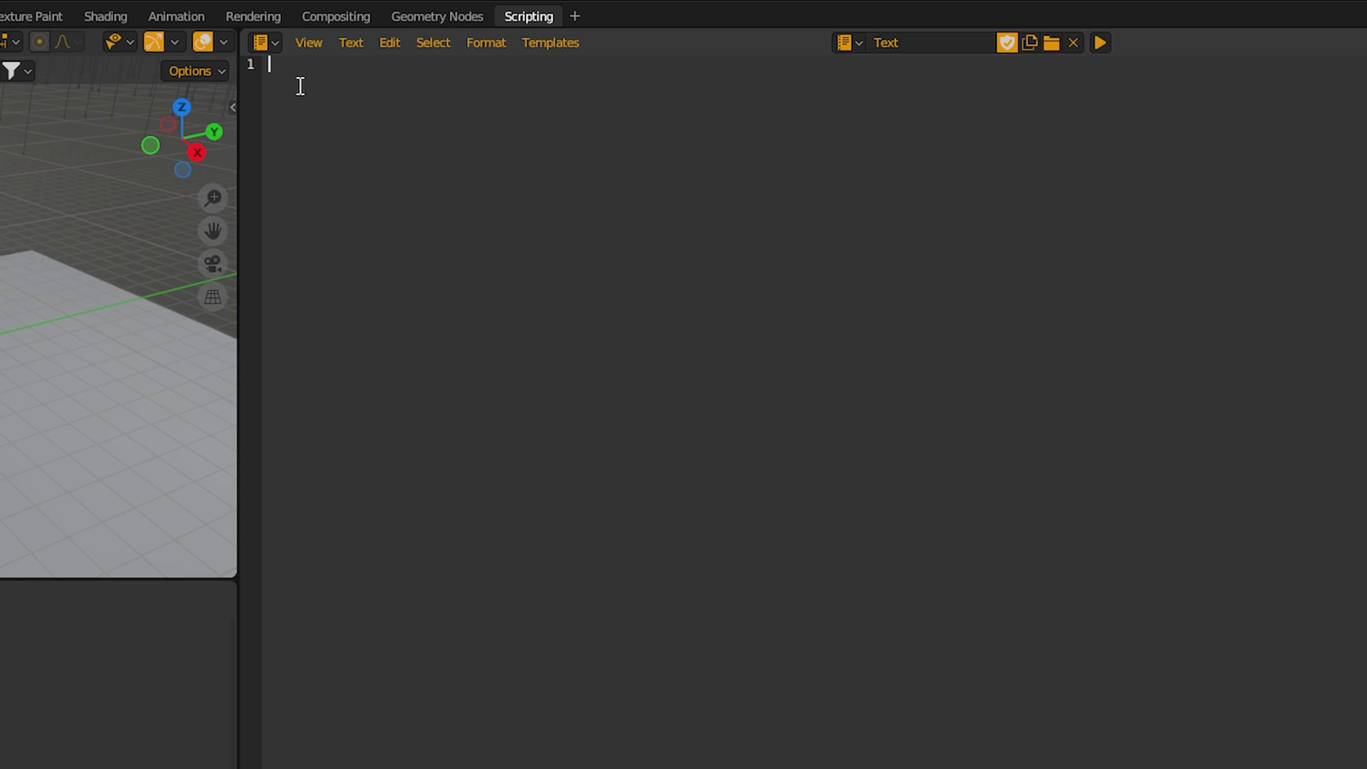
pyautogui.write("import bpy ob = bpy.context.object mp = ob.motion_path  if mp:     path = bpy.data.curves.new('path','CURVE')     curve = bpy.data.objects.new('Curve',path)     bpy.context.scene.collection.objects.link(curve)     path.dimensions = '3D'     spline = path.splines.new('BEZIER')     spline.bezier_points.add(len(mp.points)-1)      for i,o in enumerate(spline.bezier_points):         o.co = mp.points[i].co         o.handle_right_type = 'AUTO'         o.handle_left_type = 'AUTO'")
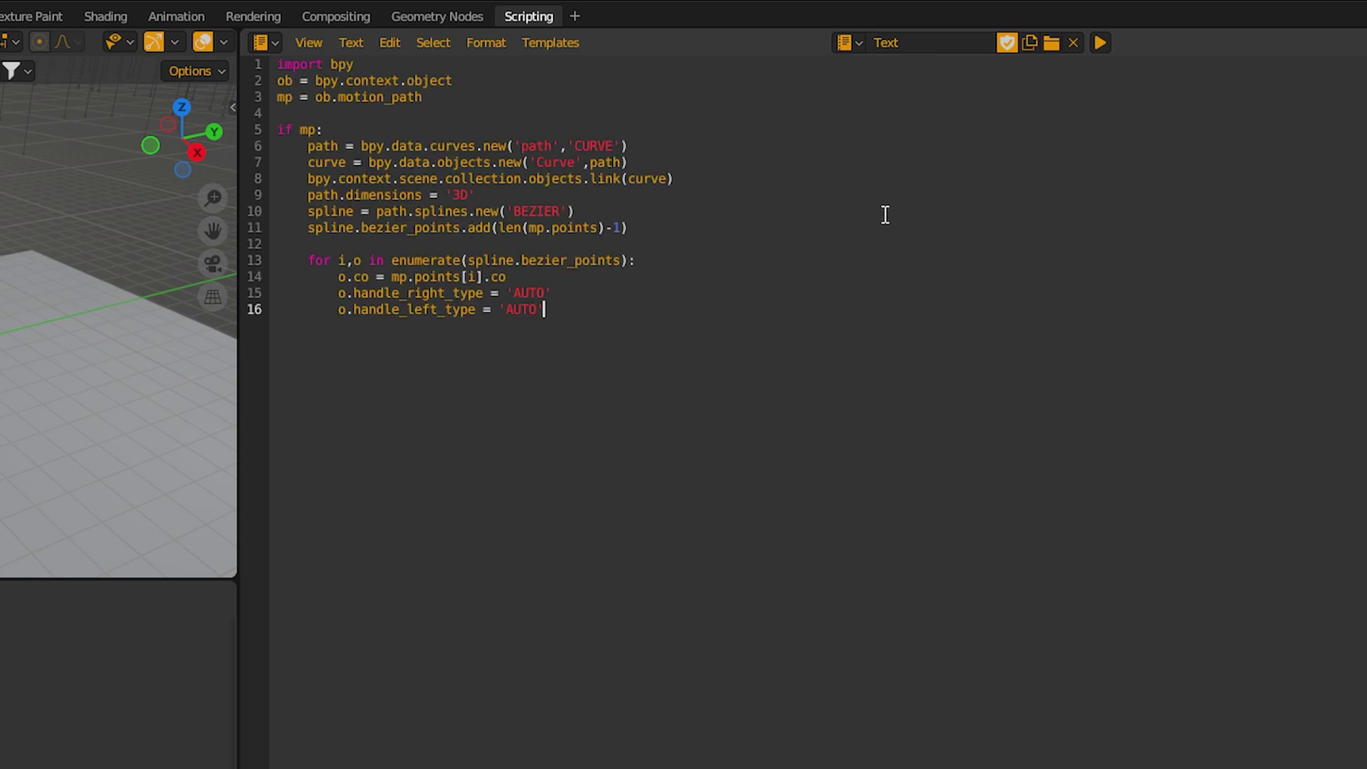
pyautogui.click(1101, 44)
pyautogui.click(1164, 87)
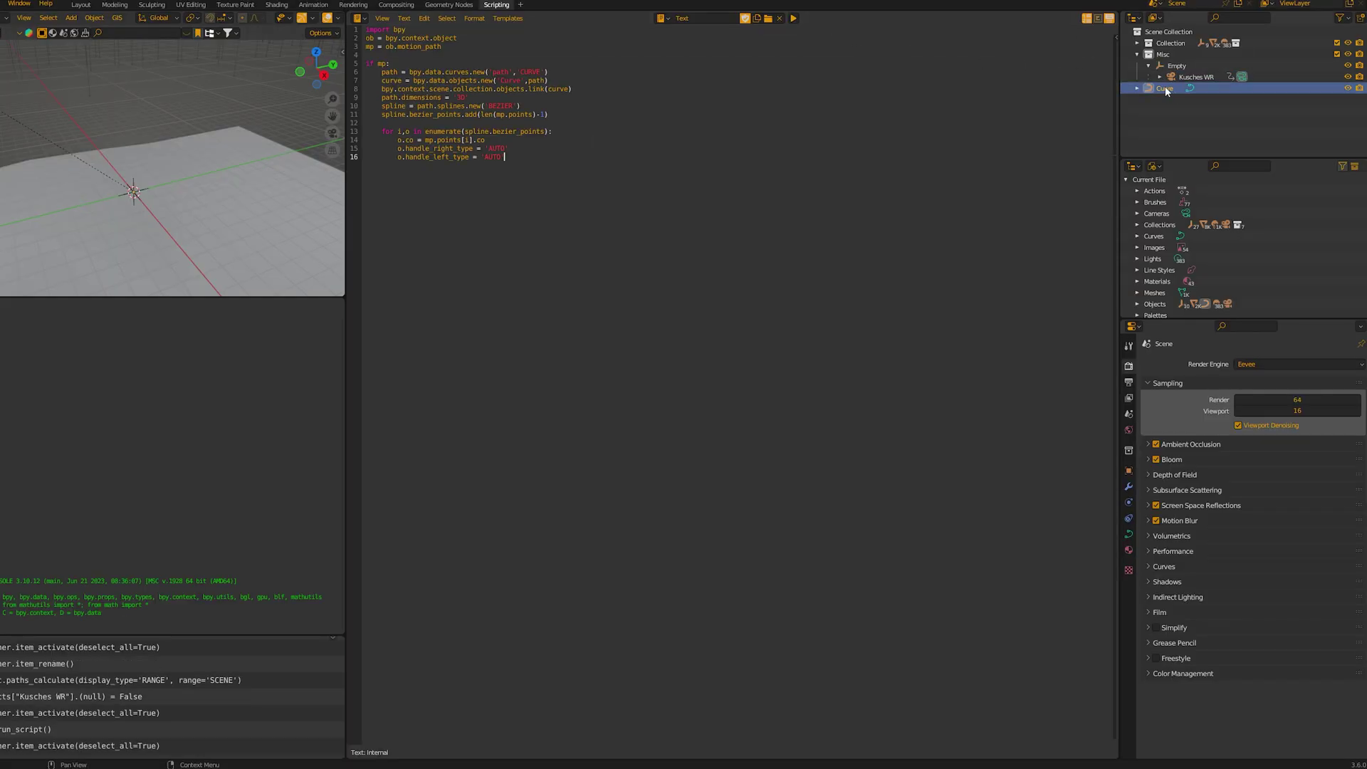
pyautogui.click(82, 4)
# Give the curve a 0.02 m round bevel depth and shift its material colour toward blue.
pyautogui.scroll(-5, 544, 349)
pyautogui.scroll(8, 541, 360)
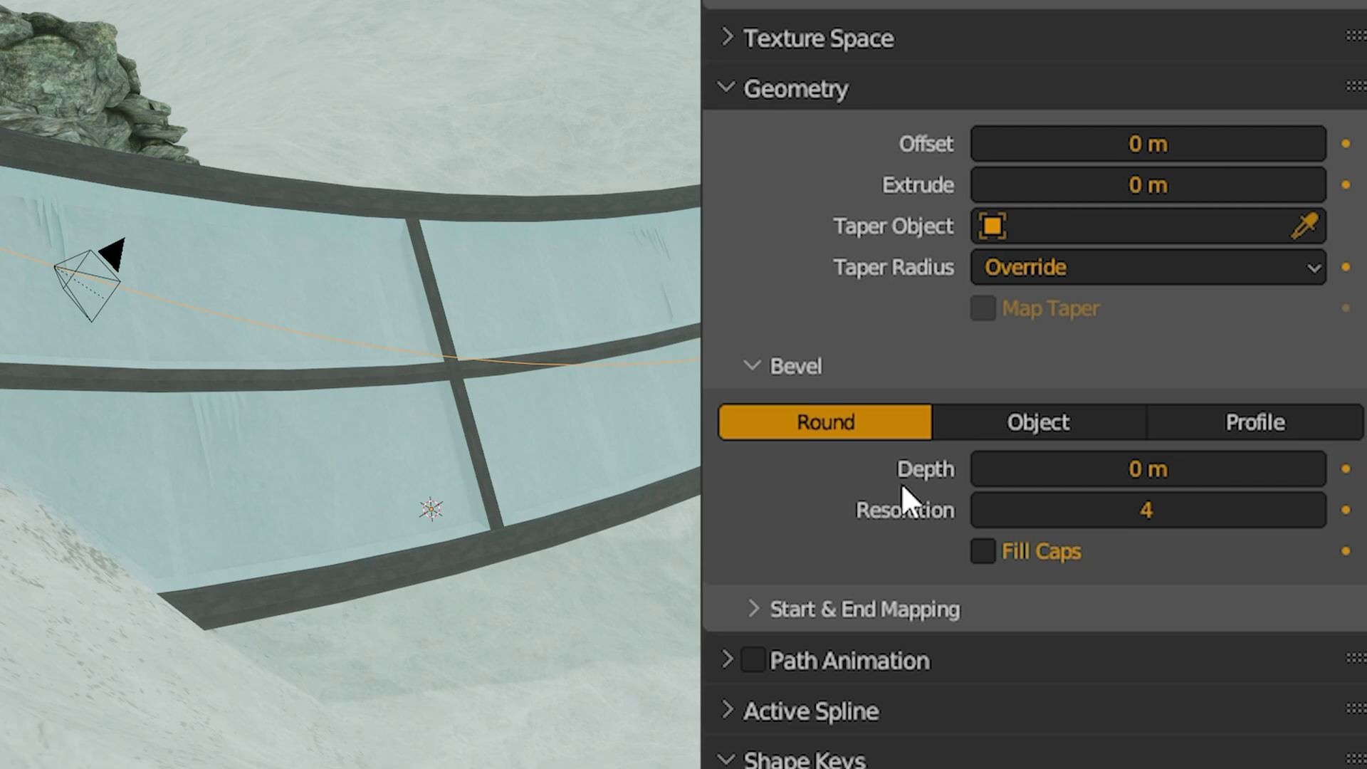
pyautogui.click(1313, 468)
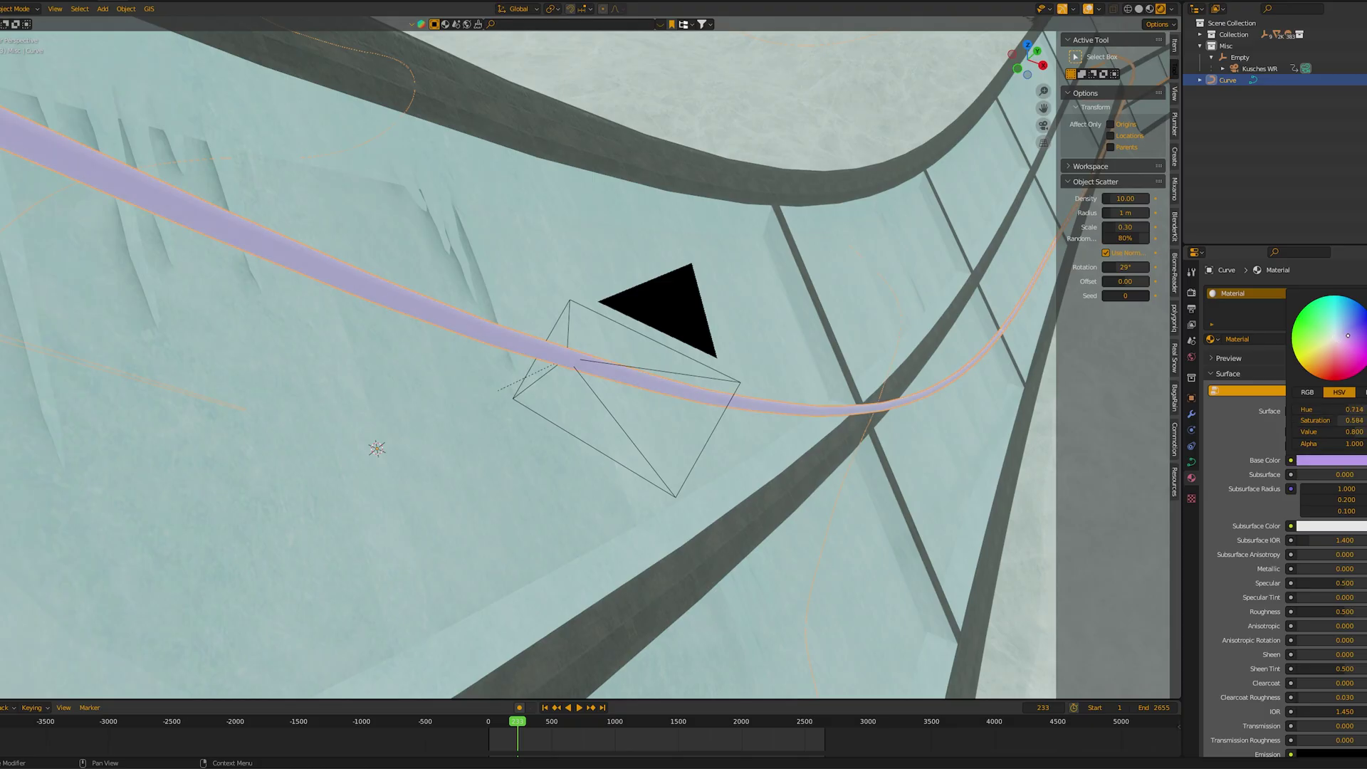
pyautogui.moveTo(1355, 333); pyautogui.dragTo(1357, 322)
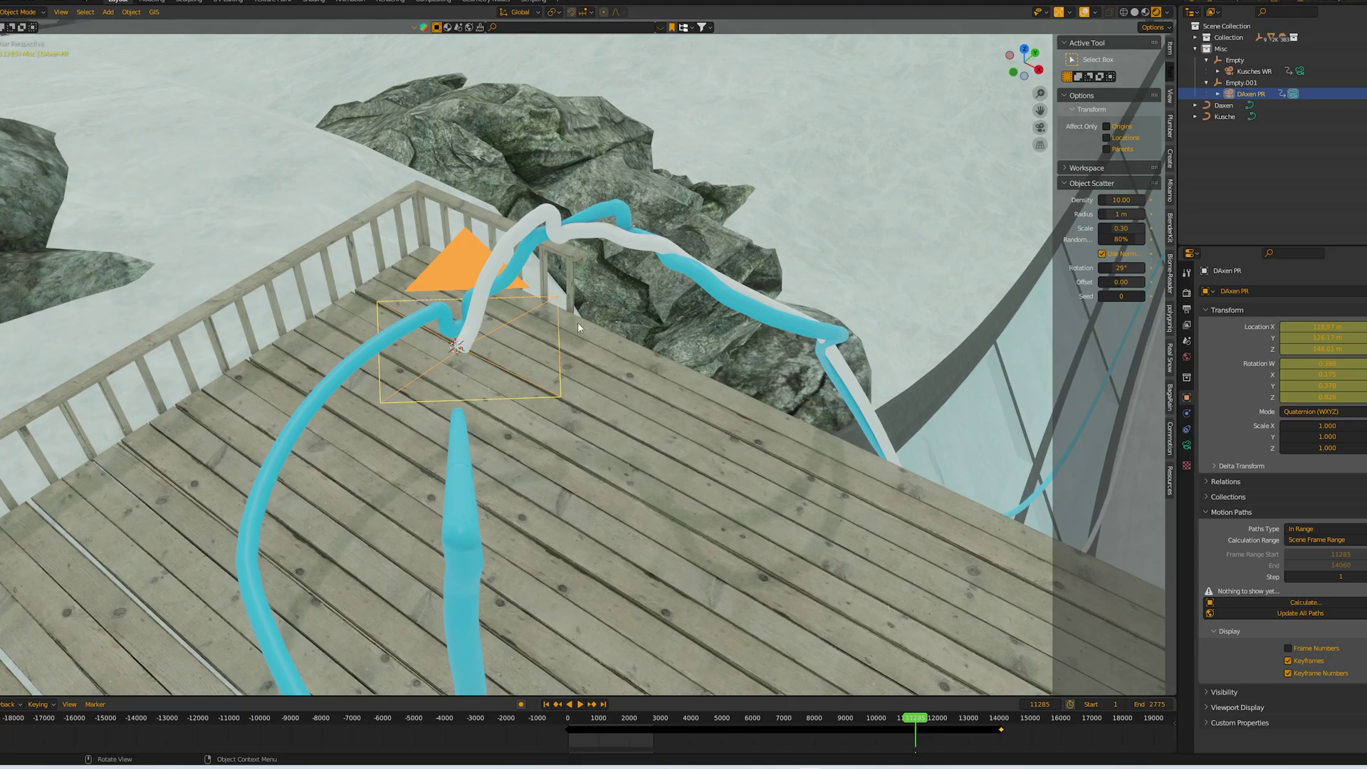
# Set the Daxen trail curve's material Base Color to magenta on the colour wheel.
pyautogui.click(484, 282)
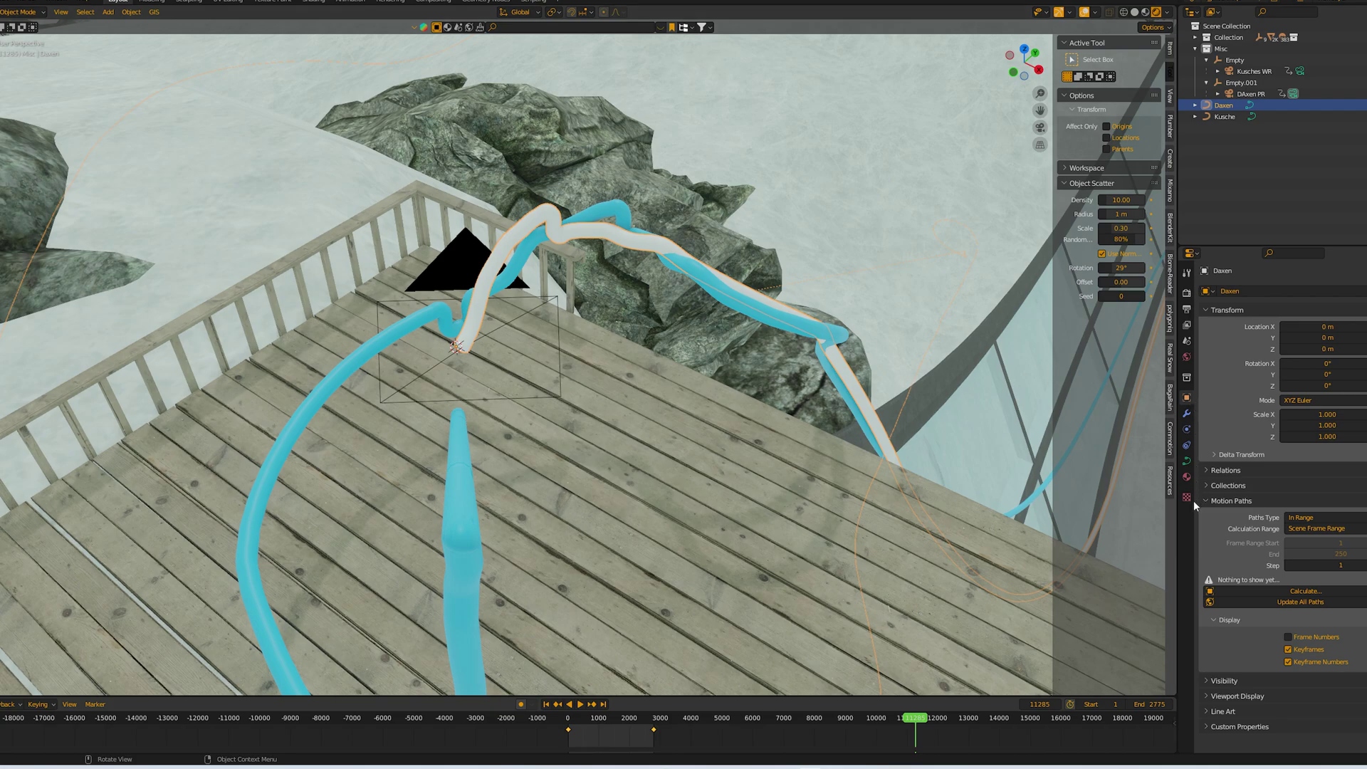
pyautogui.click(1187, 477)
pyautogui.click(1328, 458)
pyautogui.moveTo(1327, 338); pyautogui.dragTo(1343, 365)
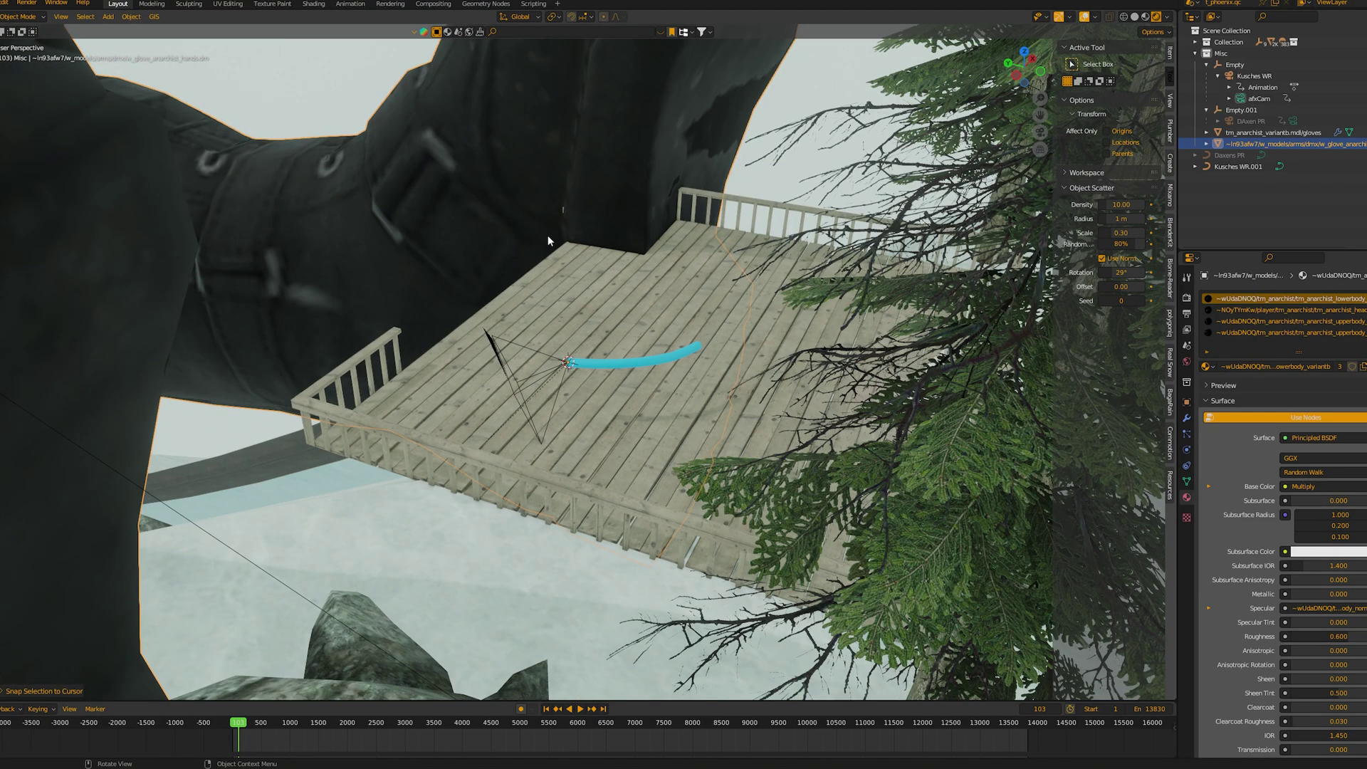
# Snap the glove model to the 3D cursor and parent it under Kusches WR.
pyautogui.moveTo(548, 235); pyautogui.dragTo(518, 216, button='middle')
pyautogui.moveTo(1253, 132); pyautogui.dragTo(1254, 77)
pyautogui.moveTo(1016, 183); pyautogui.dragTo(1015, 187)
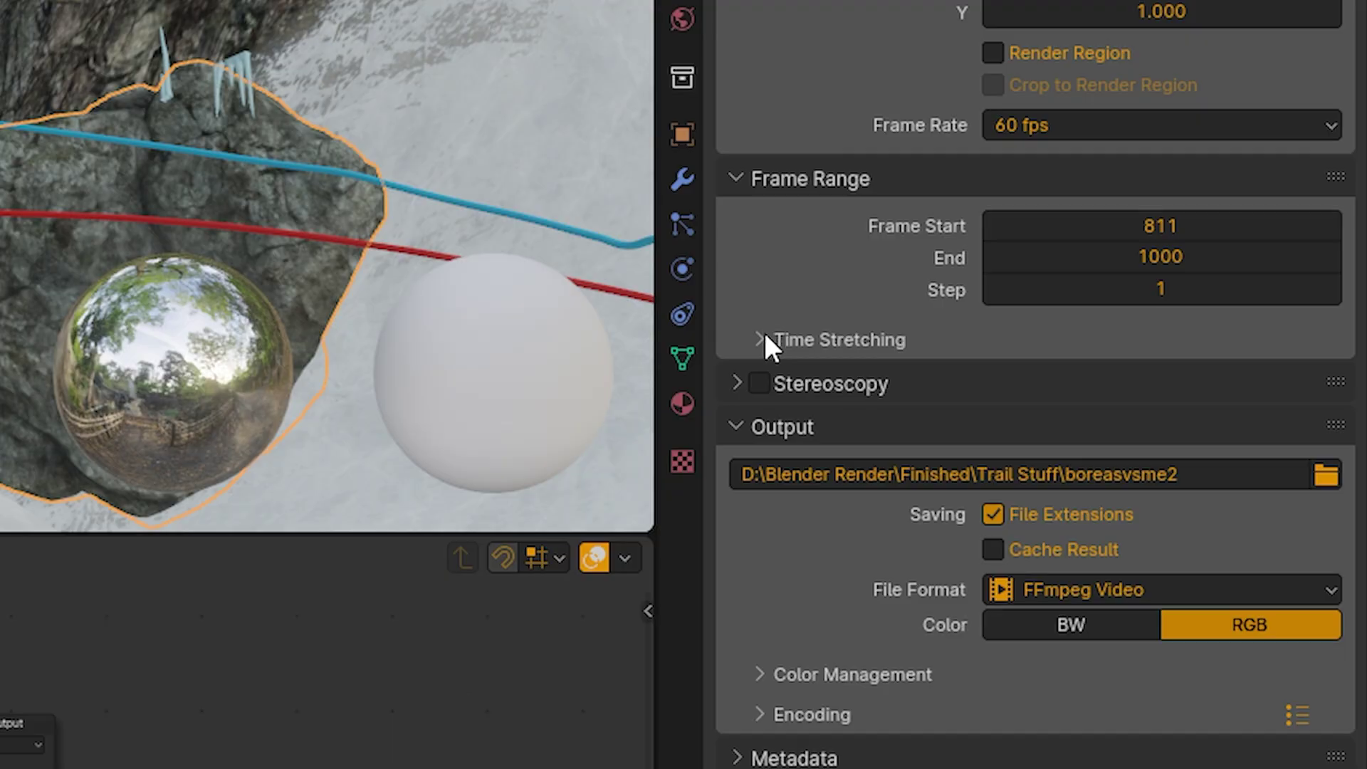
# Expand the time stretching settings and play the trail animation while viewing along the ramp.
pyautogui.click(764, 339)
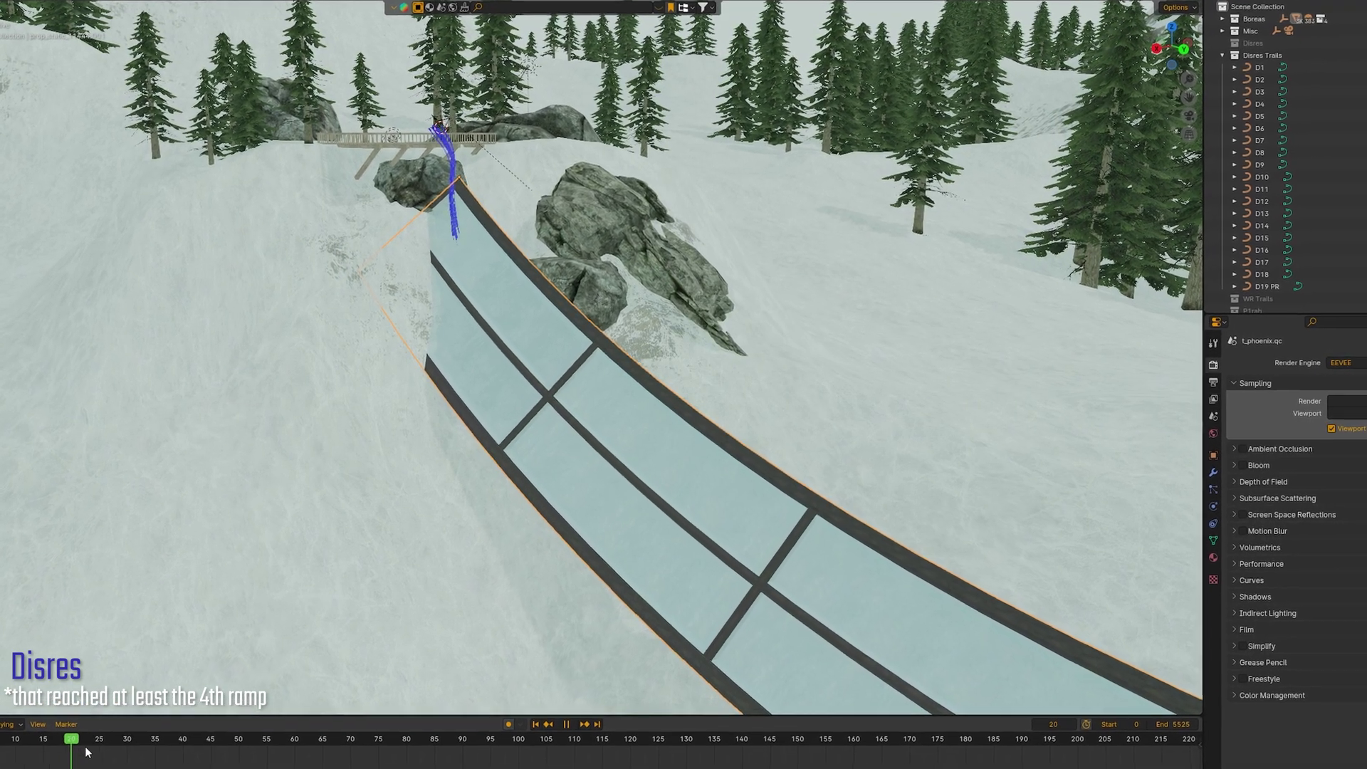
pyautogui.scroll(3, 662, 540)
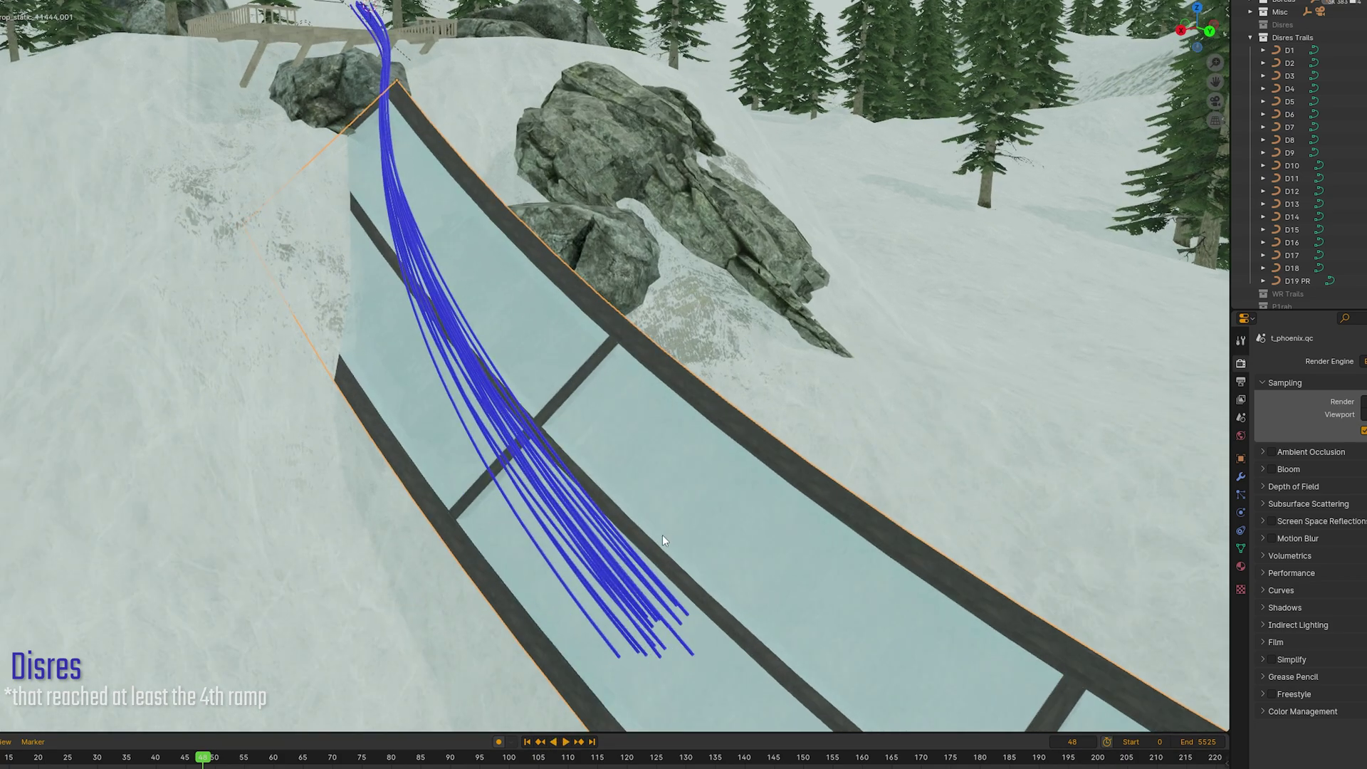
pyautogui.moveTo(663, 536); pyautogui.dragTo(732, 314, button='middle')
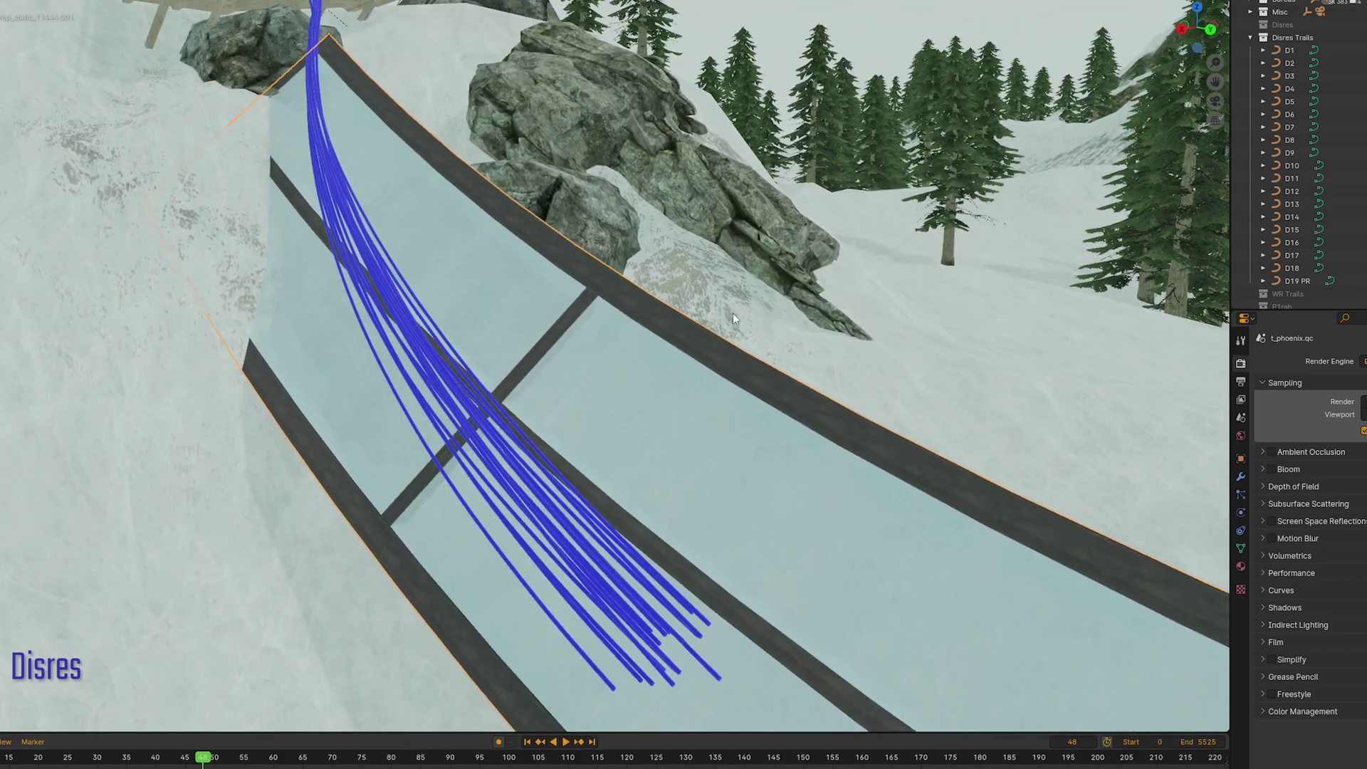
pyautogui.press('space')
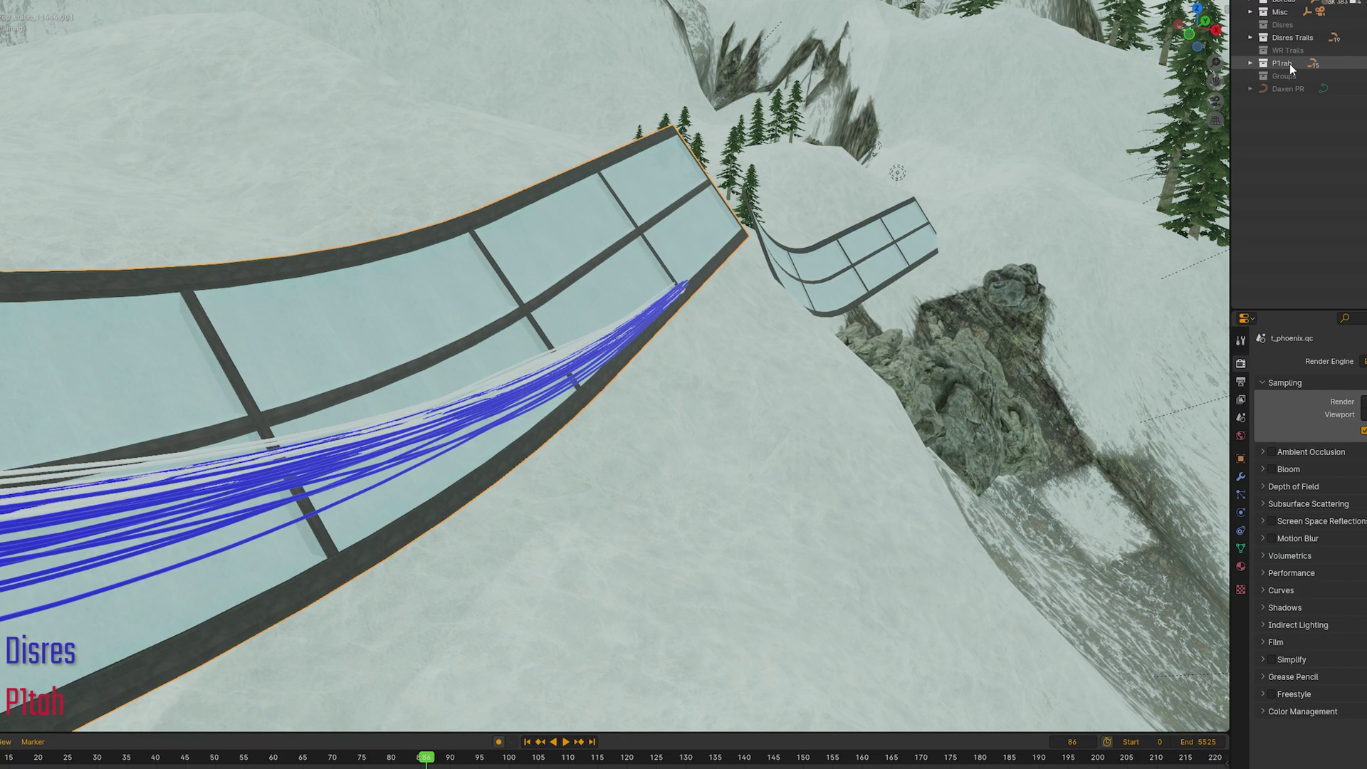
# Show the red P1tah trails, include the Groups collection, select 1:01:57, and play along the trails.
pyautogui.click(1263, 64)
pyautogui.moveTo(584, 320); pyautogui.dragTo(881, 399, button='middle')
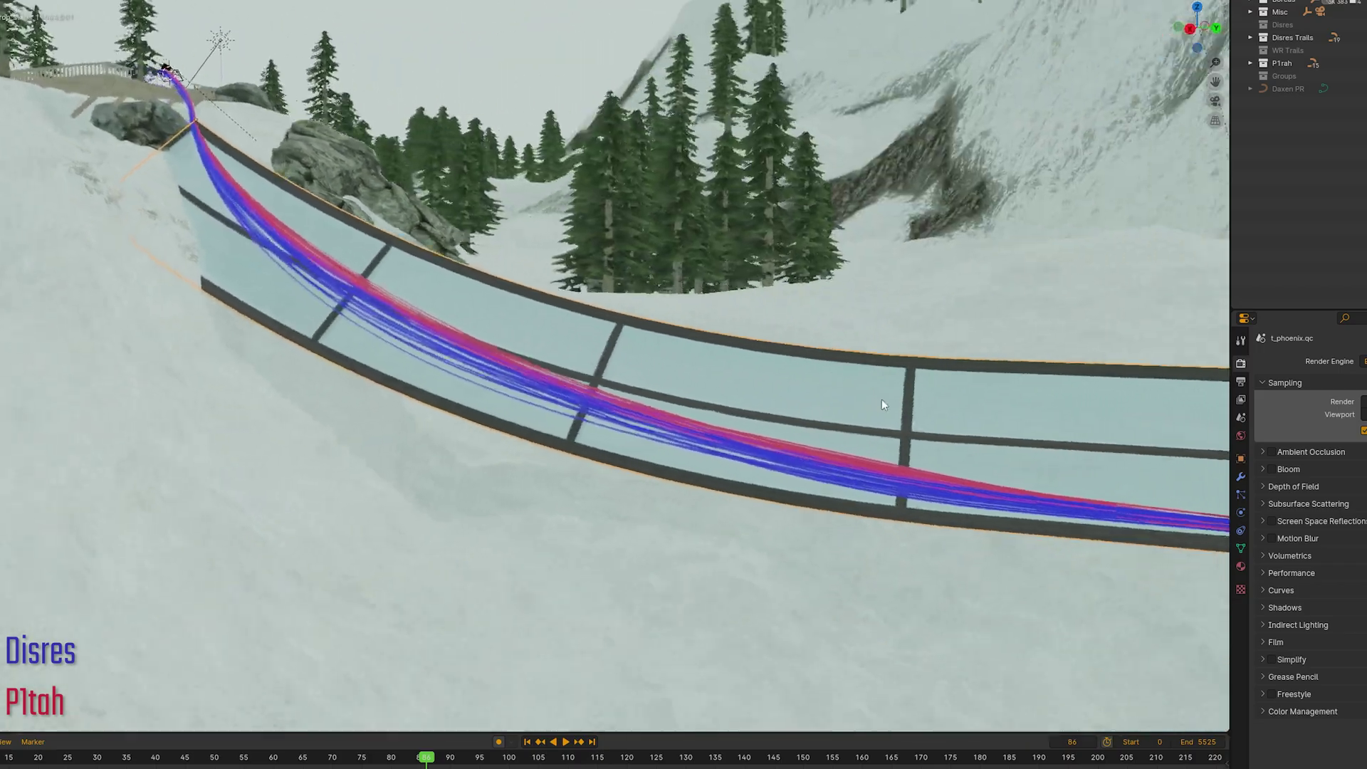
pyautogui.click(1360, 75)
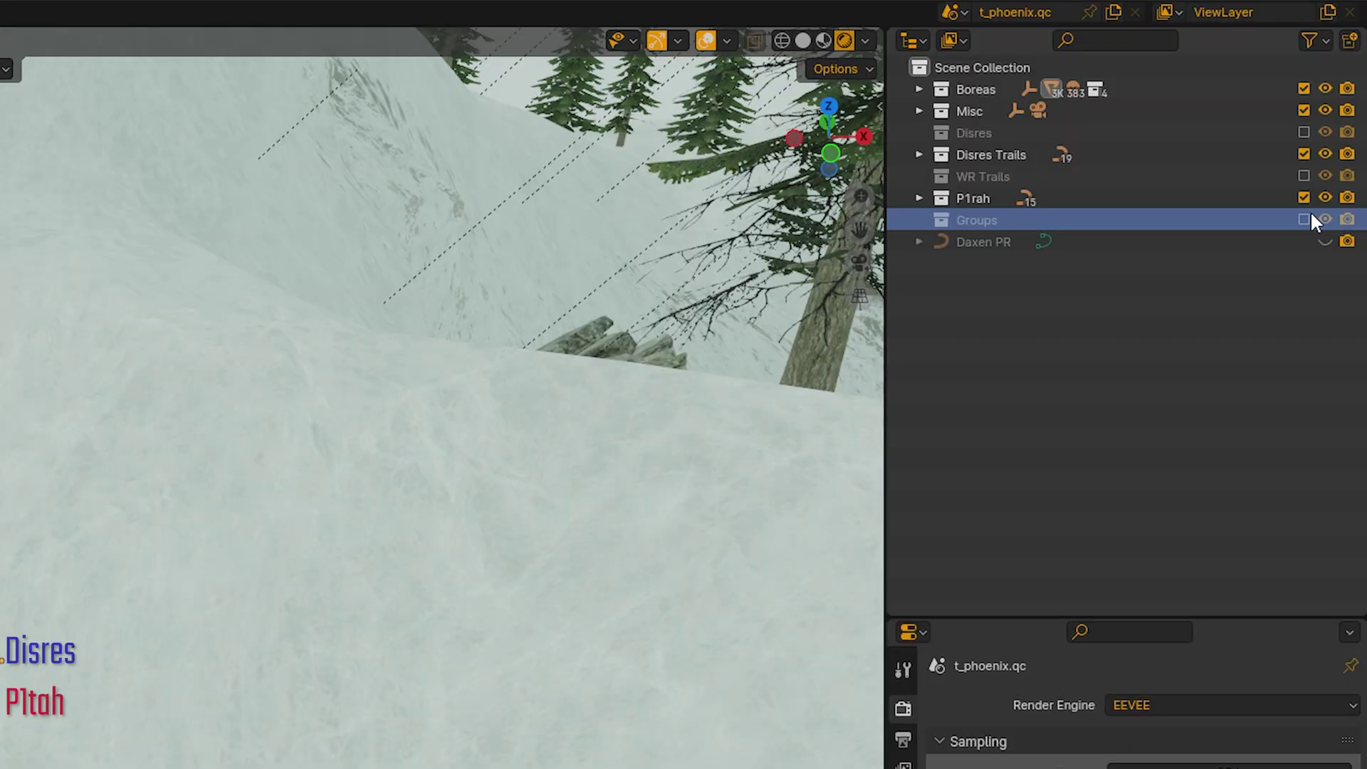
pyautogui.click(1305, 218)
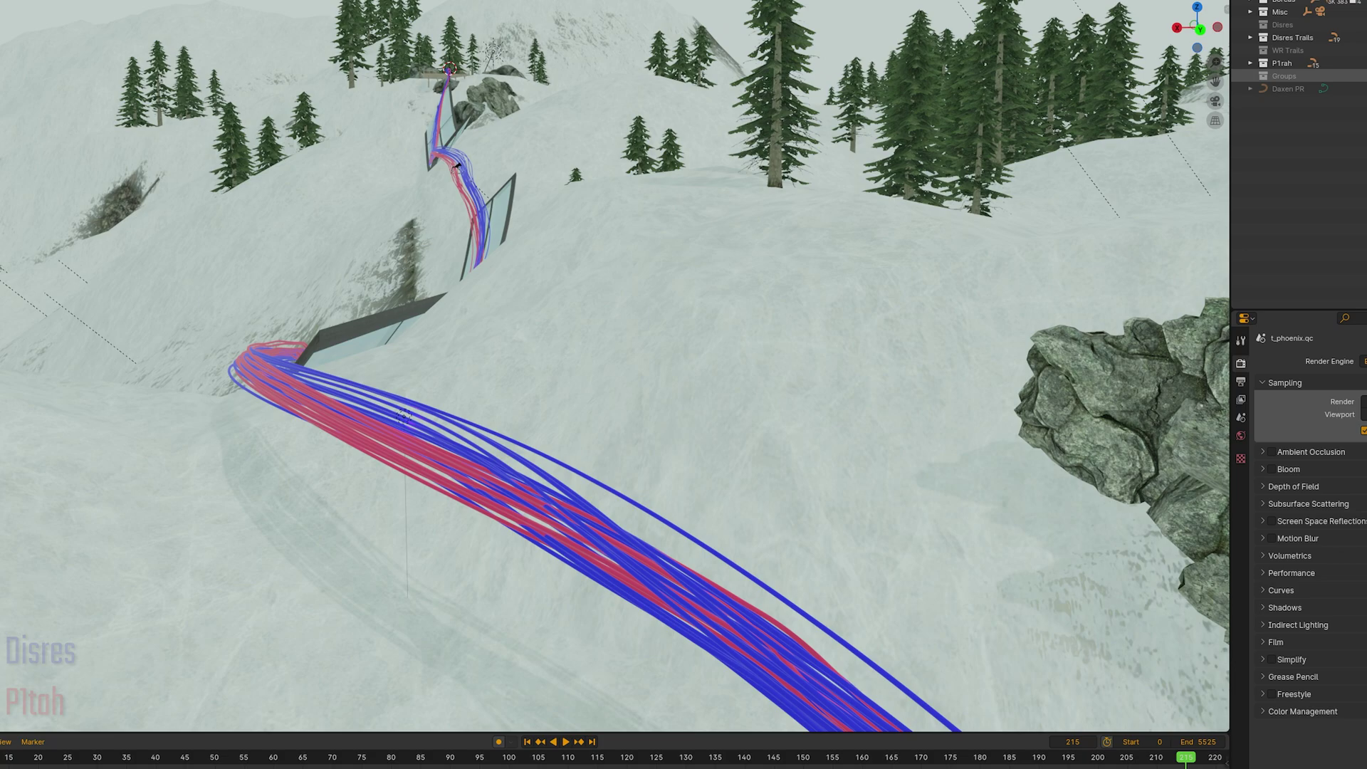
pyautogui.click(999, 241)
pyautogui.moveTo(1097, 207); pyautogui.dragTo(793, 380, button='middle')
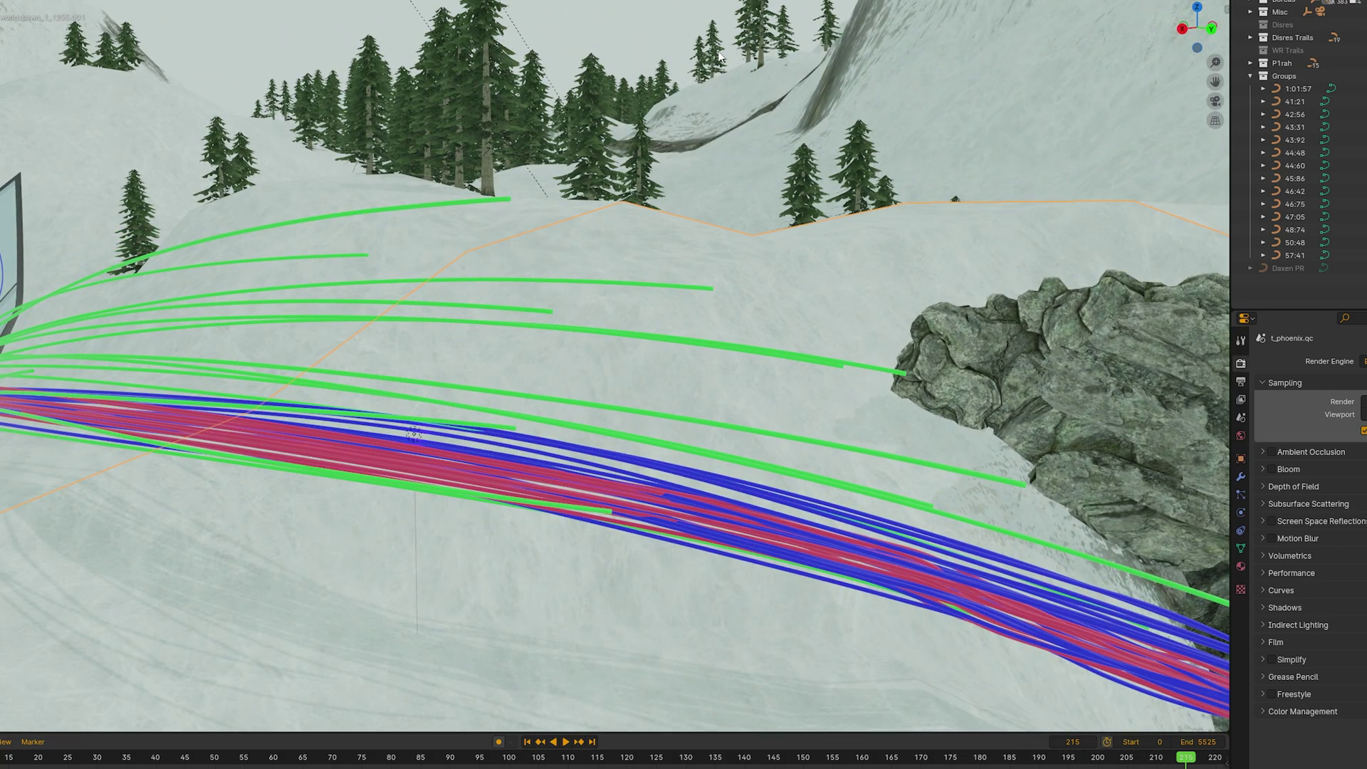
pyautogui.press('space')
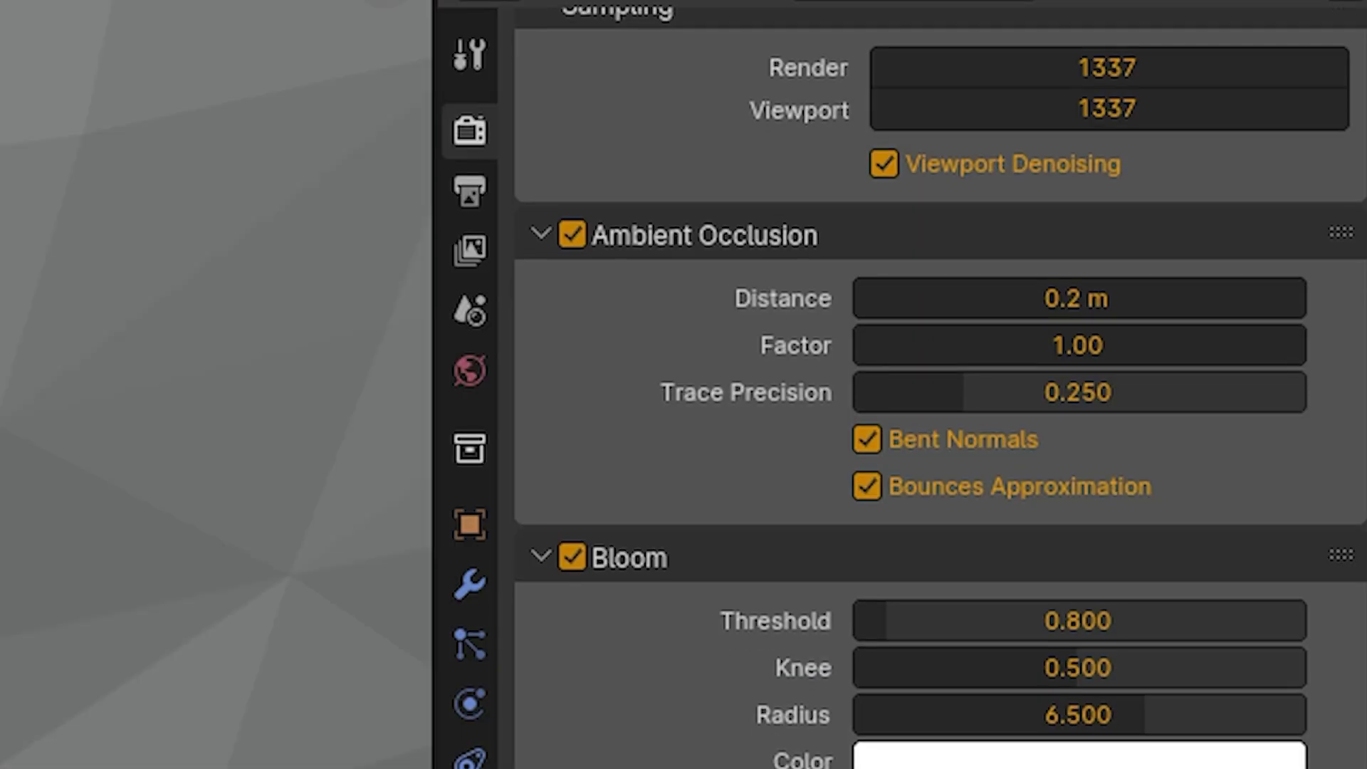
pyautogui.scroll(-5, 940, 385)
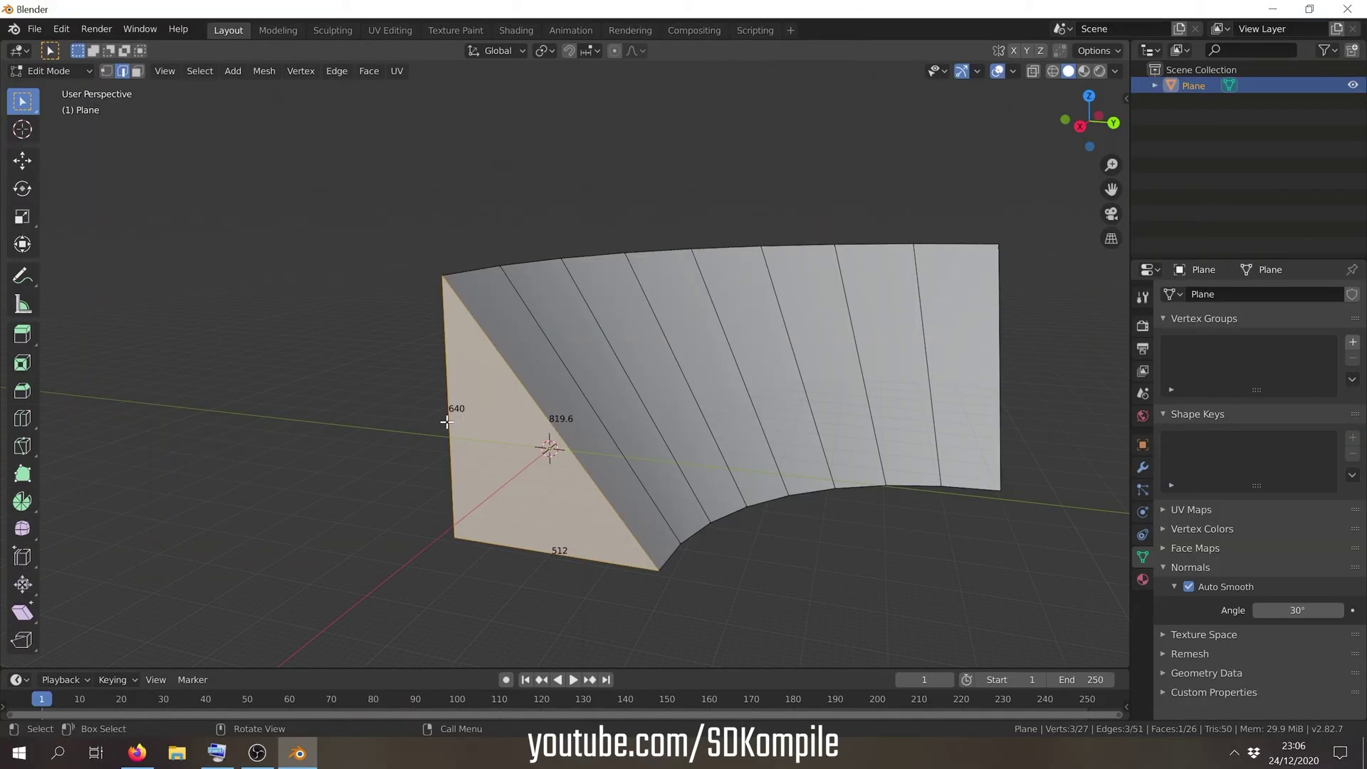
# Bridge the curved wall's open edge loops into new faces from the Ctrl+E edge menu.
pyautogui.moveTo(496, 541); pyautogui.dragTo(492, 543, button='middle')
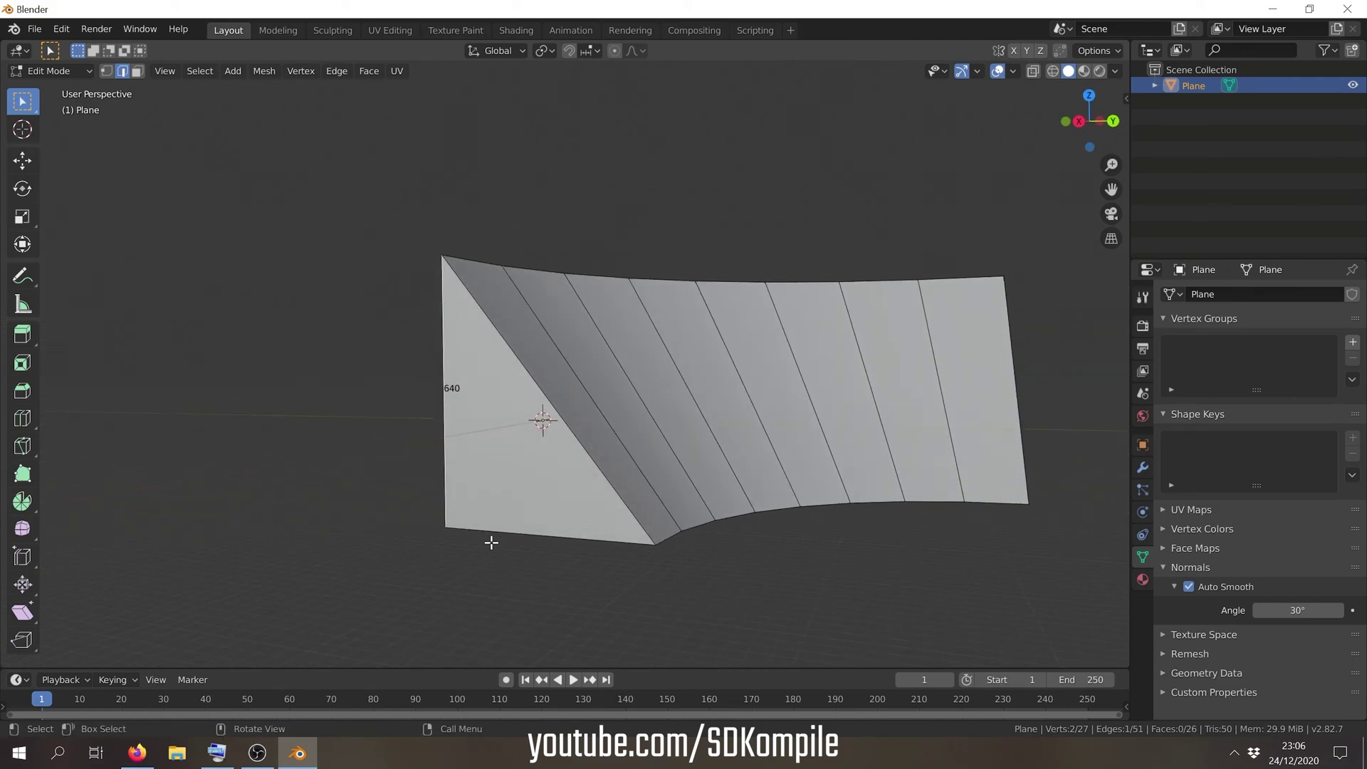
pyautogui.moveTo(548, 594); pyautogui.dragTo(564, 549, button='middle')
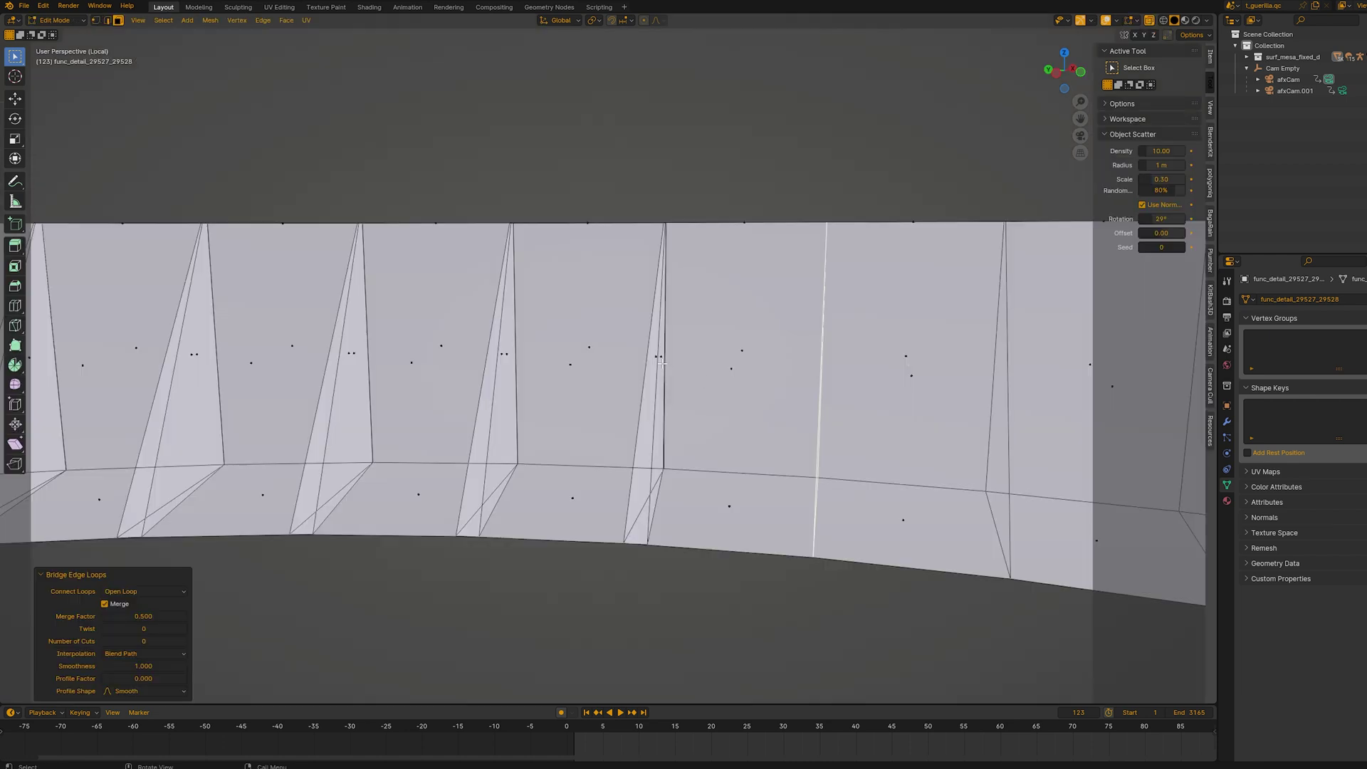
pyautogui.hotkey('ctrl', 'e')
pyautogui.press('Escape')
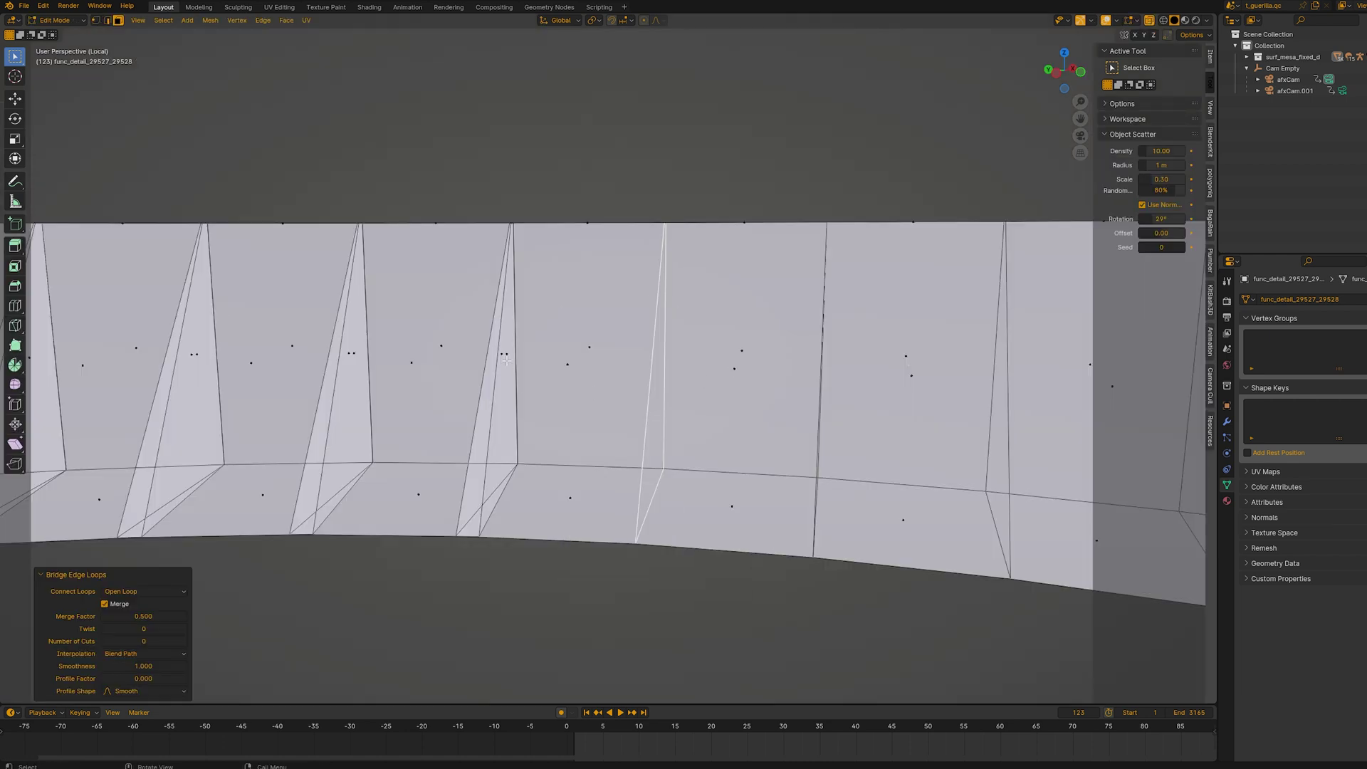
pyautogui.hotkey('ctrl', 'e')
pyautogui.click(502, 353)
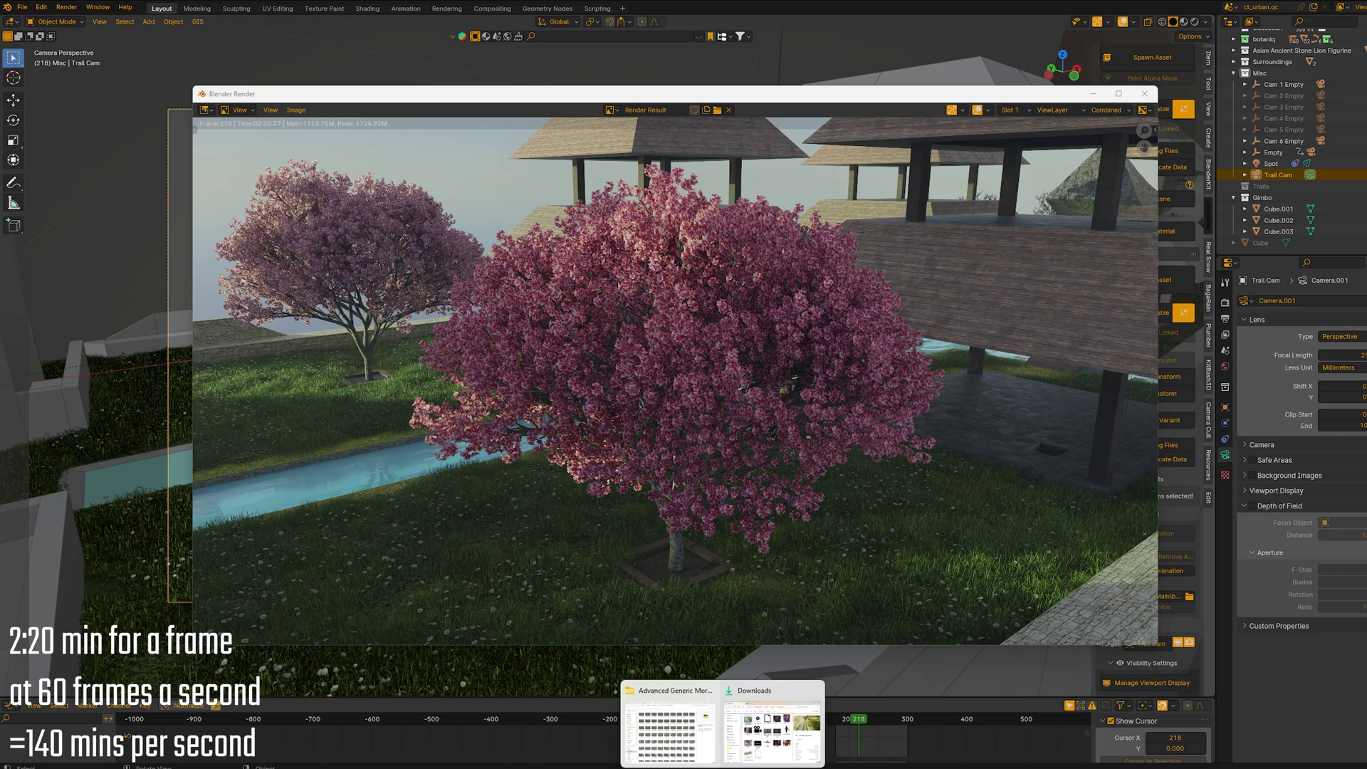
# Scroll the Advanced Generic Morning Trick v2 rendered-frames folder down to the final frames.
pyautogui.click(689, 712)
pyautogui.scroll(-15, 834, 263)
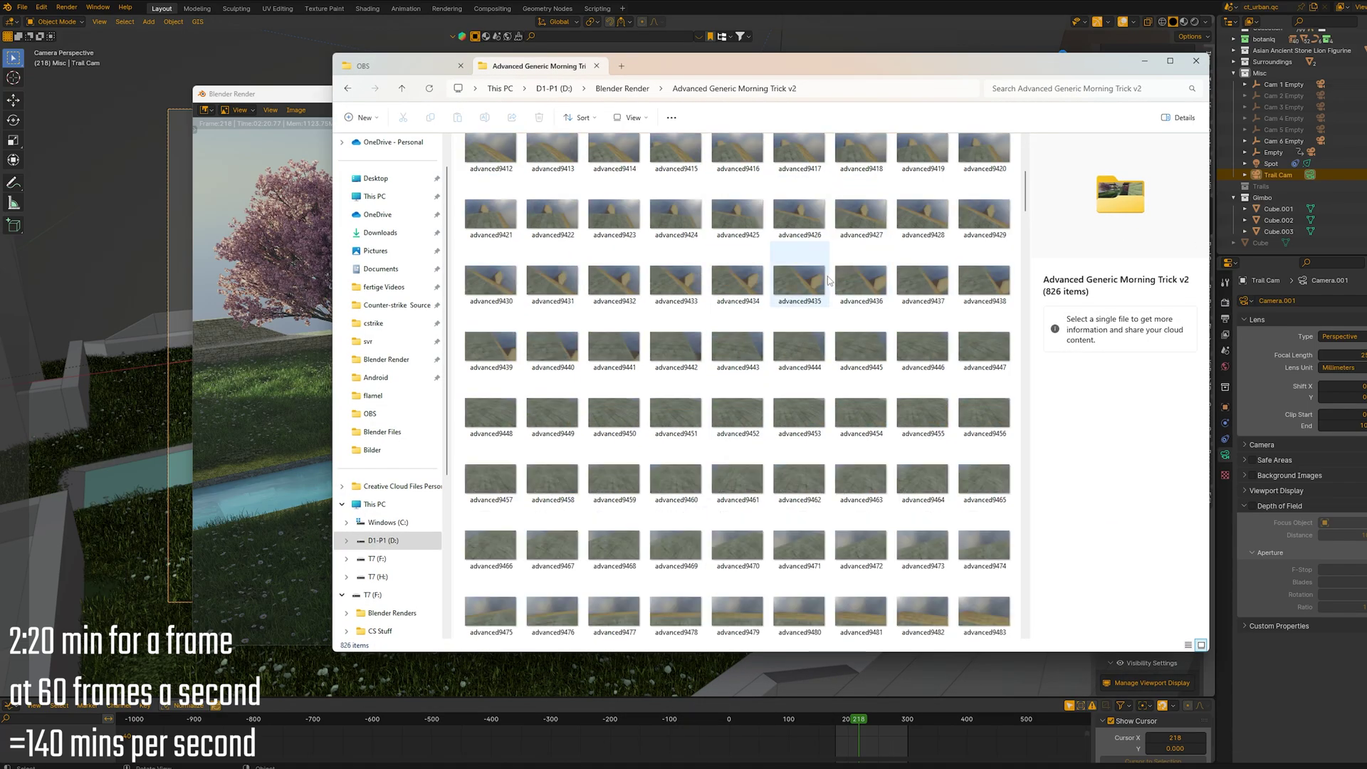
pyautogui.scroll(-20, 834, 289)
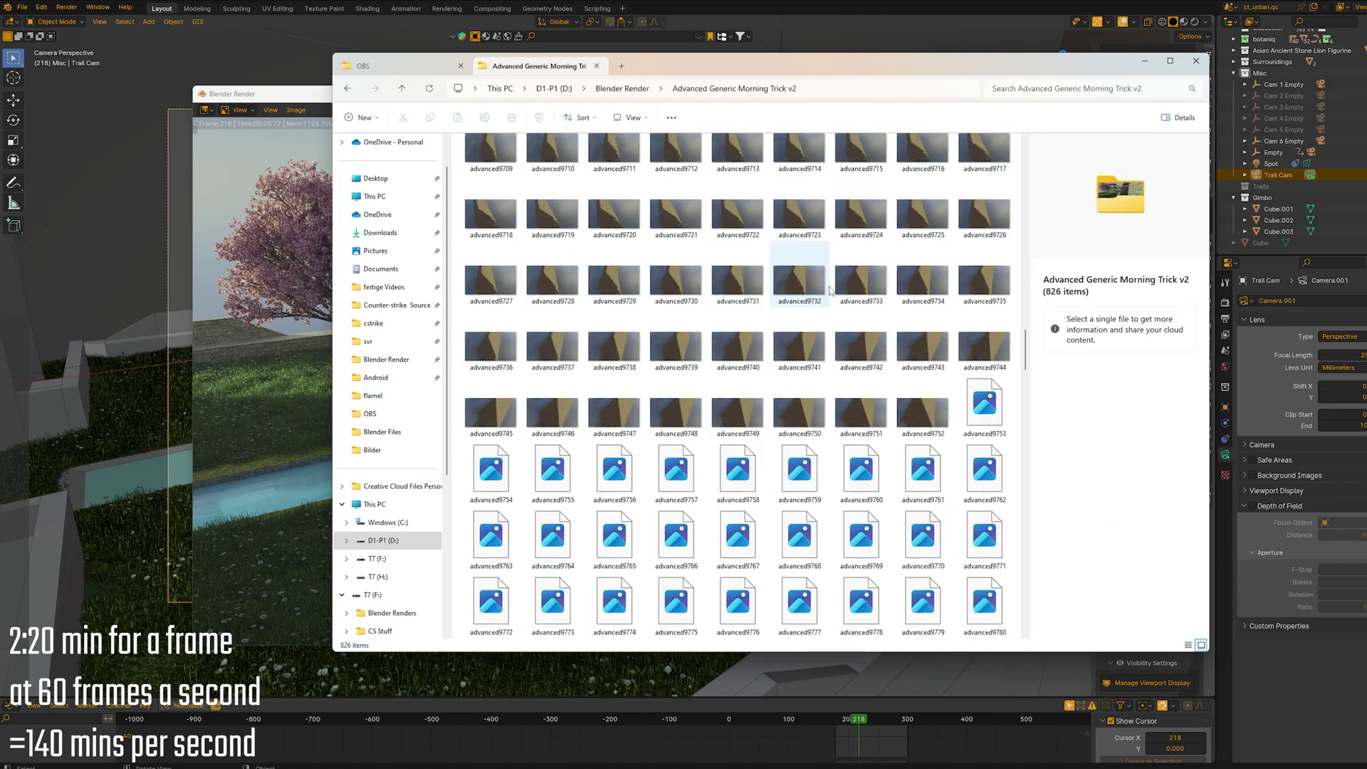
pyautogui.scroll(-15, 829, 290)
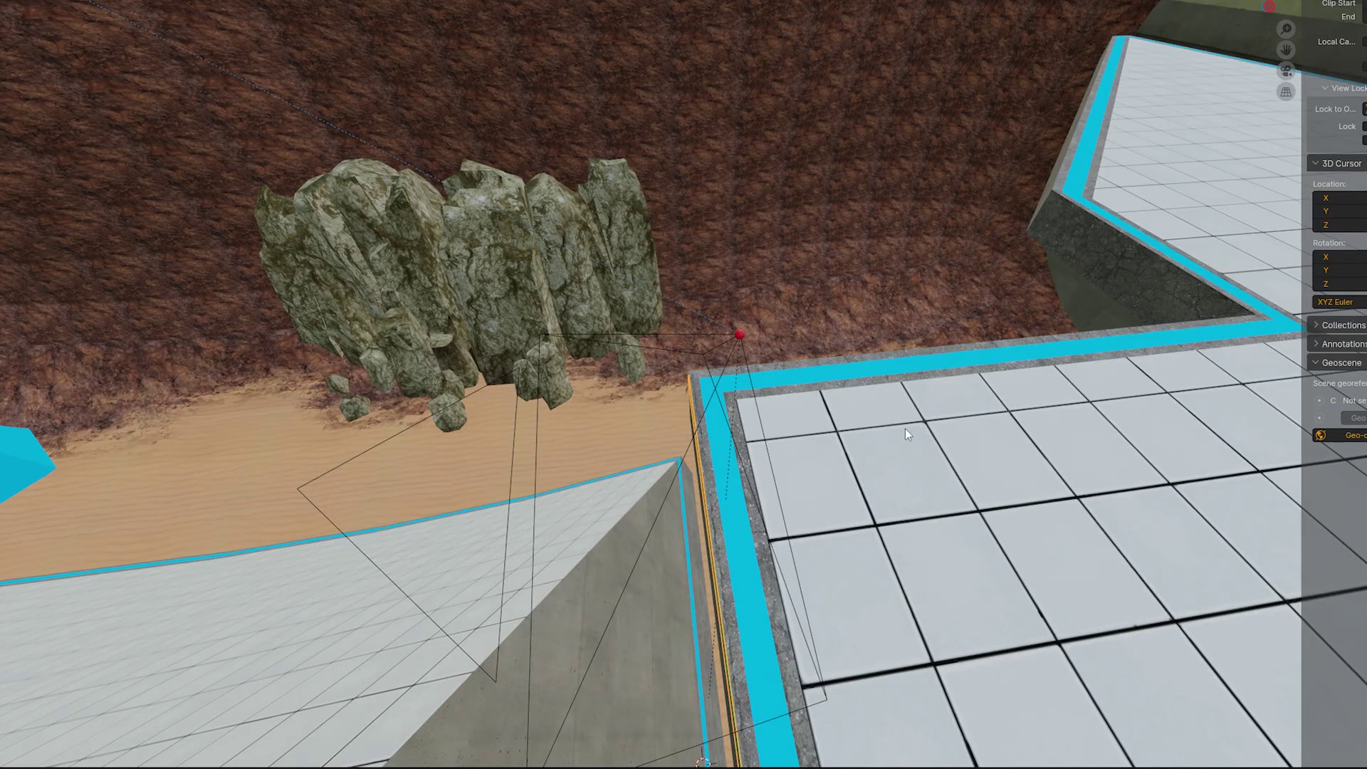
# Select the camera and the edge of the blue-edged platform.
pyautogui.moveTo(870, 535); pyautogui.dragTo(759, 313, button='middle')
pyautogui.click(742, 302)
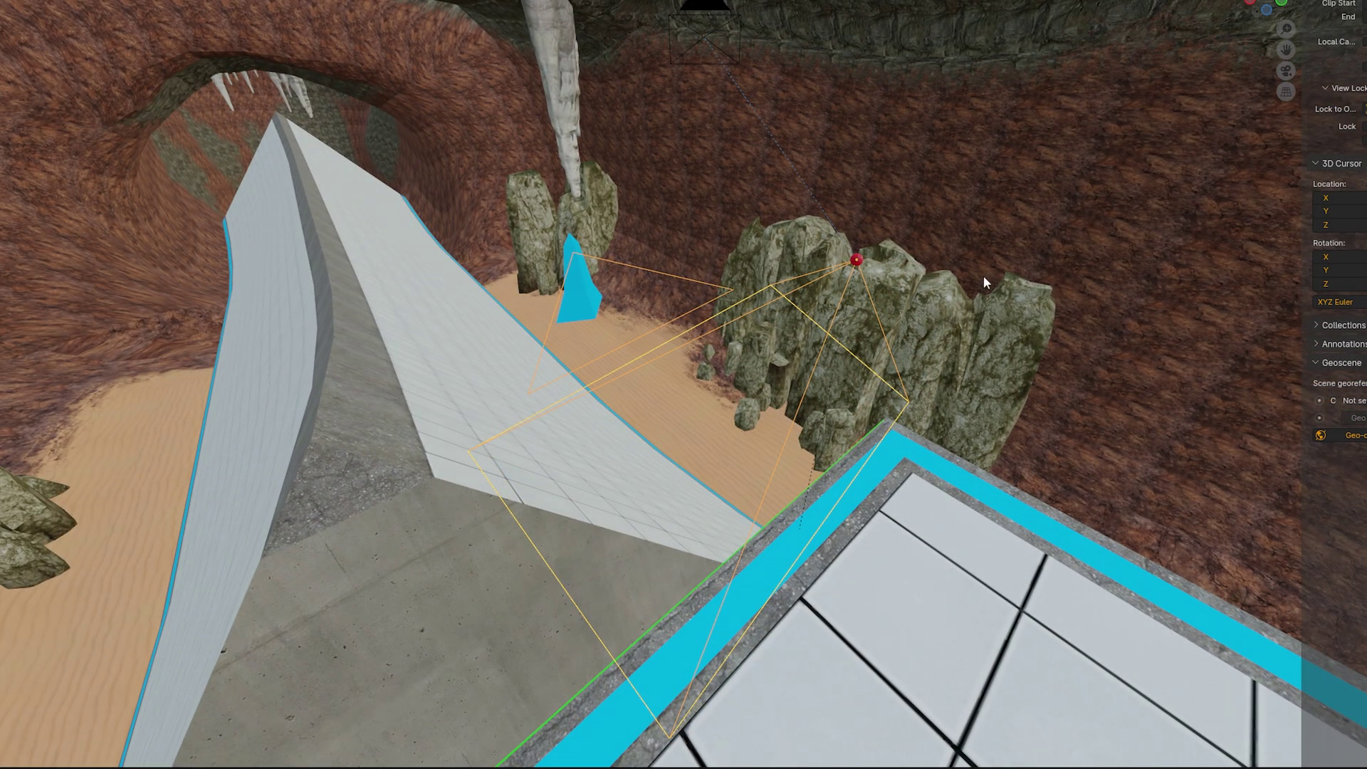
pyautogui.moveTo(984, 283); pyautogui.dragTo(1196, 235, button='middle')
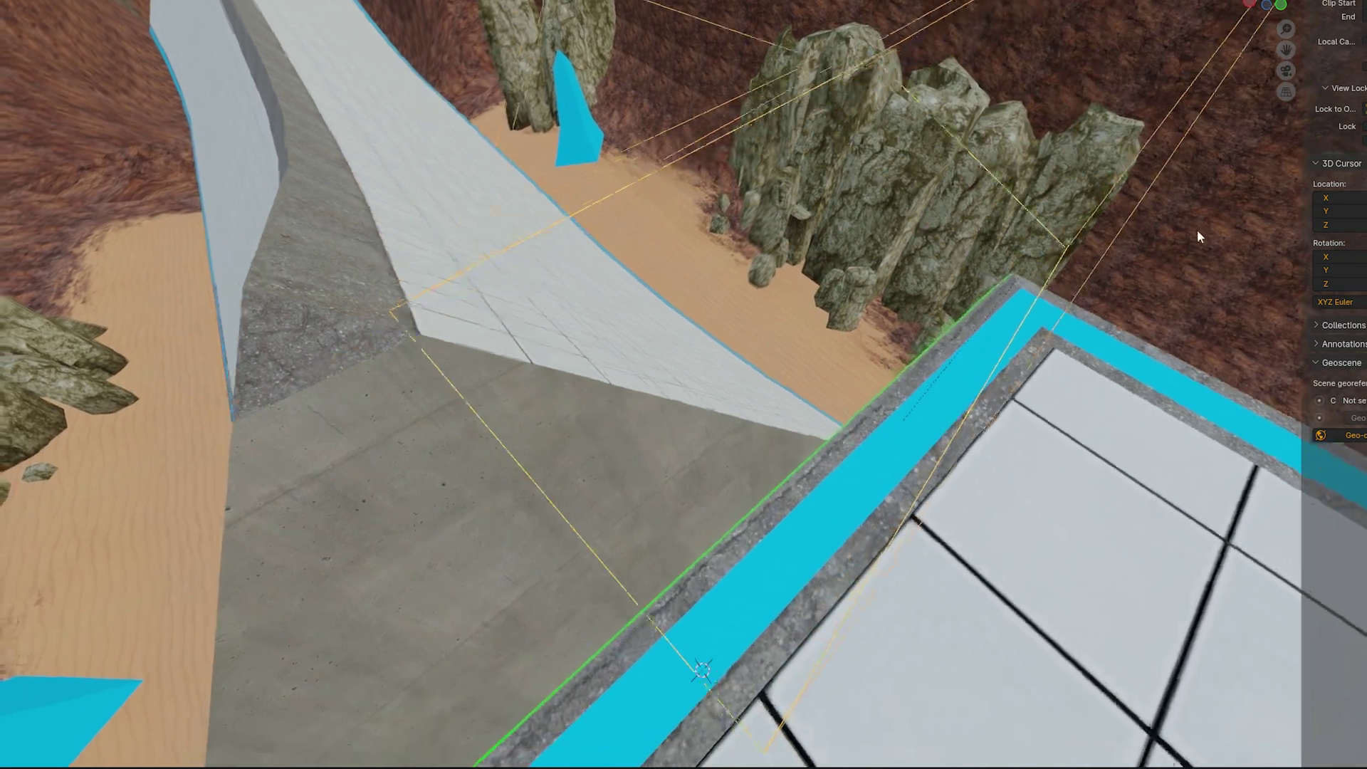
pyautogui.click(822, 447)
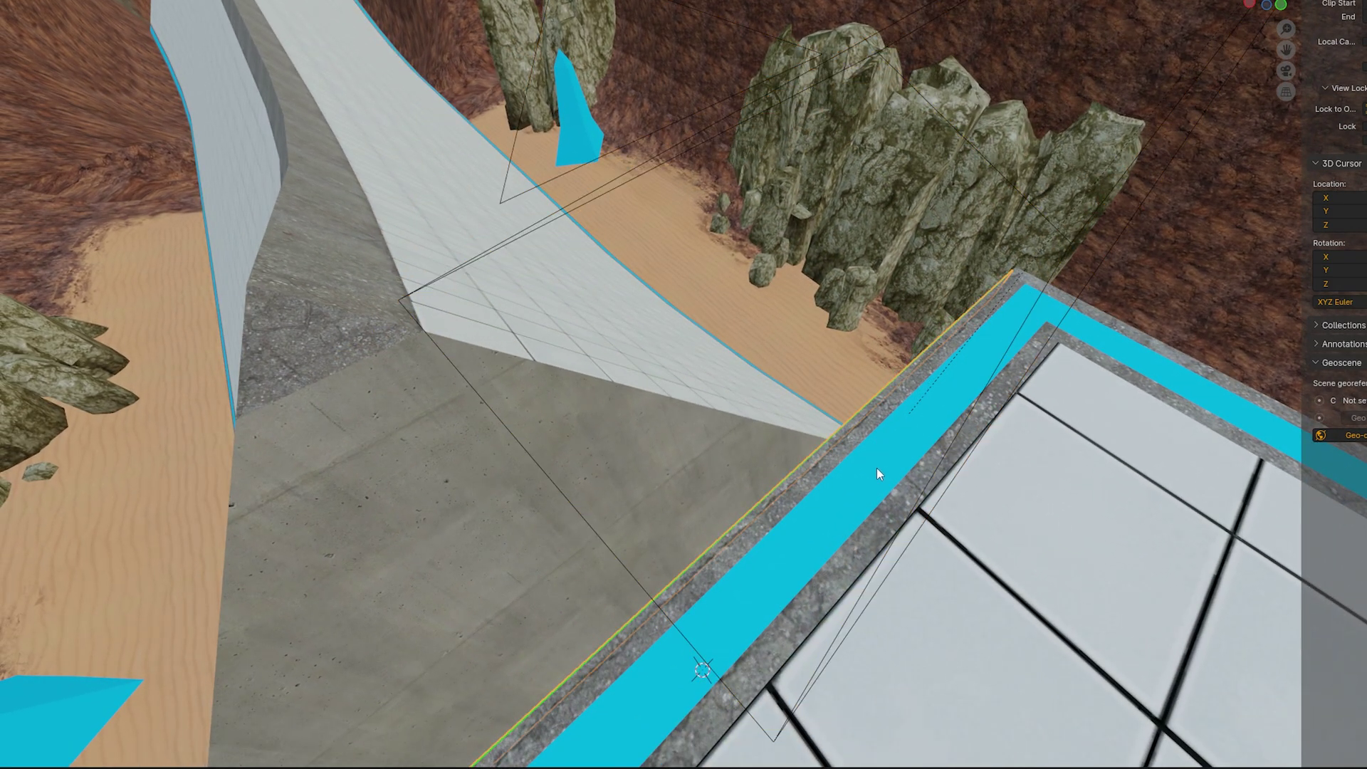
# In top view, move the red marker onto the green line along the platform.
pyautogui.moveTo(877, 467); pyautogui.dragTo(813, 411, button='middle')
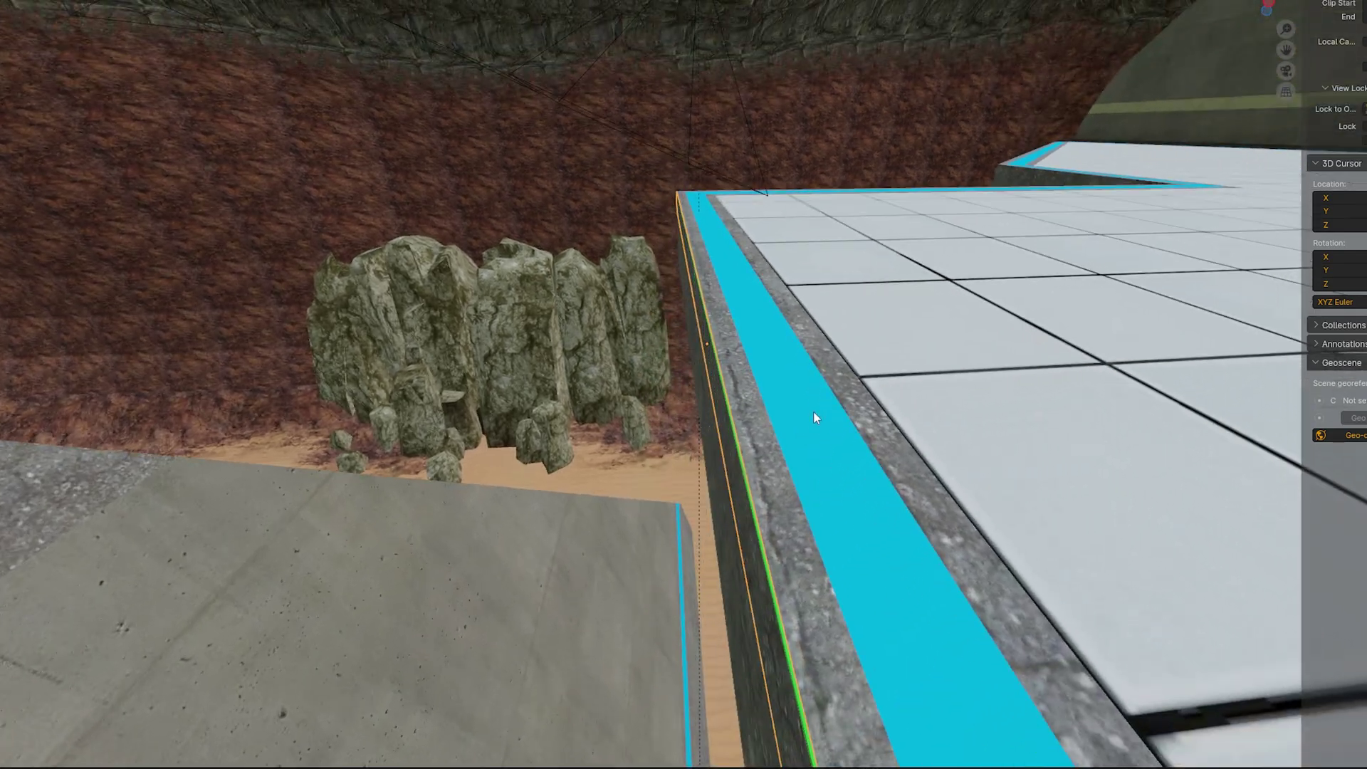
pyautogui.press('KP_7')
pyautogui.scroll(3, 890, 389)
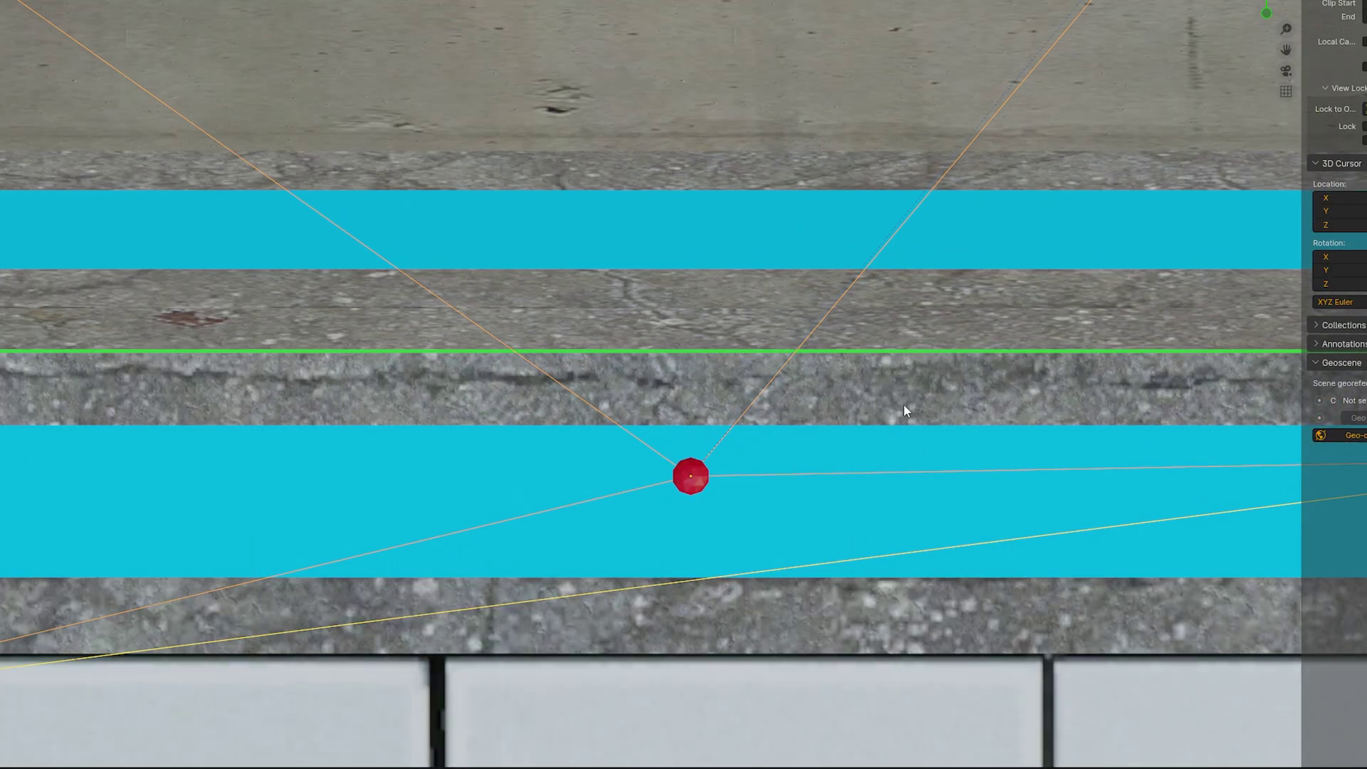
pyautogui.keyDown('shift'); pyautogui.moveTo(904, 405); pyautogui.dragTo(963, 369, button='middle'); pyautogui.keyUp('shift')
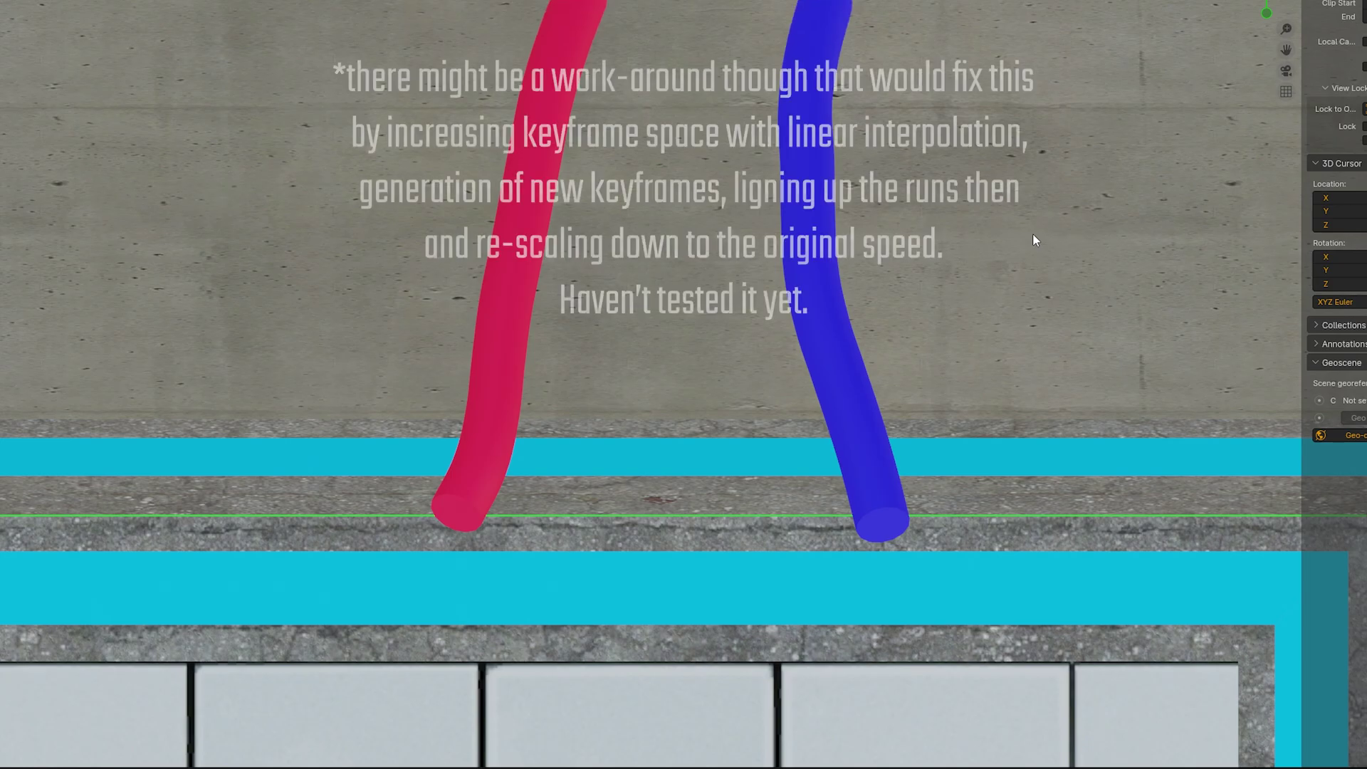
# Zoom in on where the red and blue trails begin at the green line.
pyautogui.scroll(4, 784, 491)
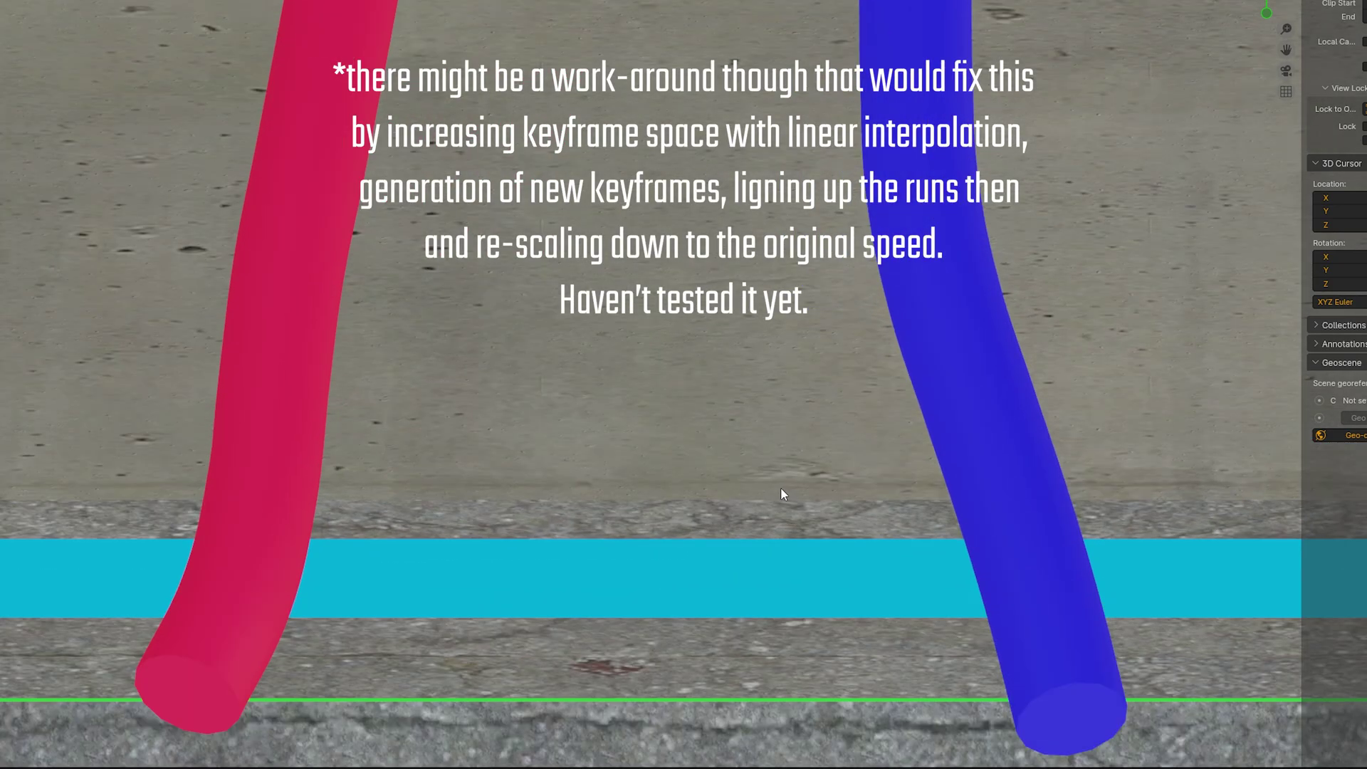